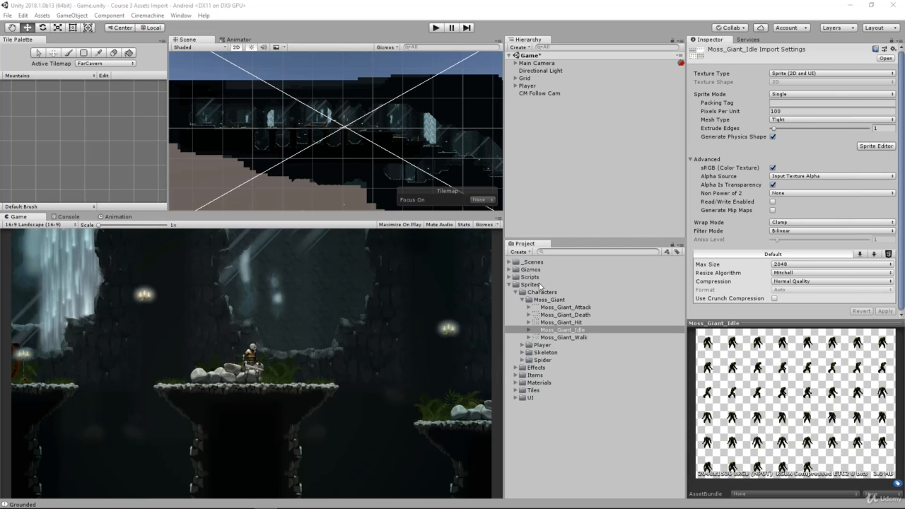
Look through the character folders under Sprites, examining the contents of the Moss_Giant folder
left_click(537, 284)
key("Left")
key("Right")
key("Down")
key("Down")
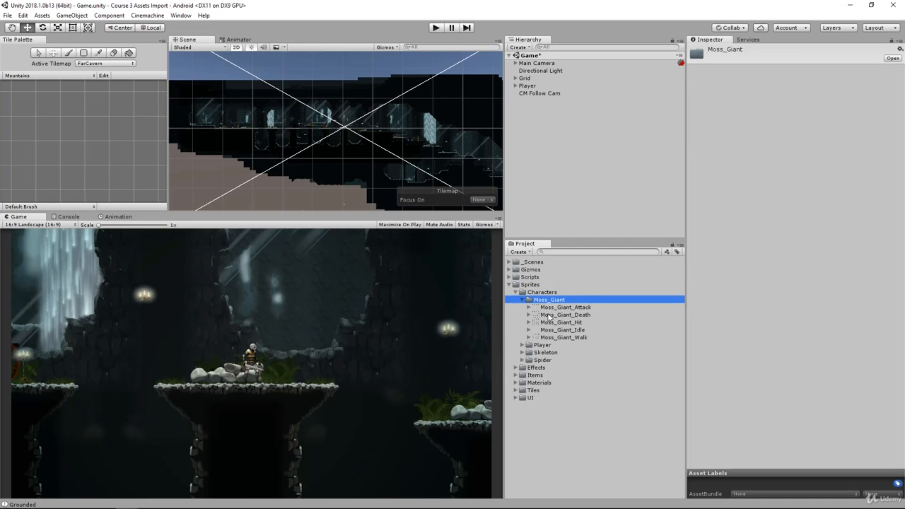
key("Up")
key("Left")
key("Right")
key("Down")
key("Left")
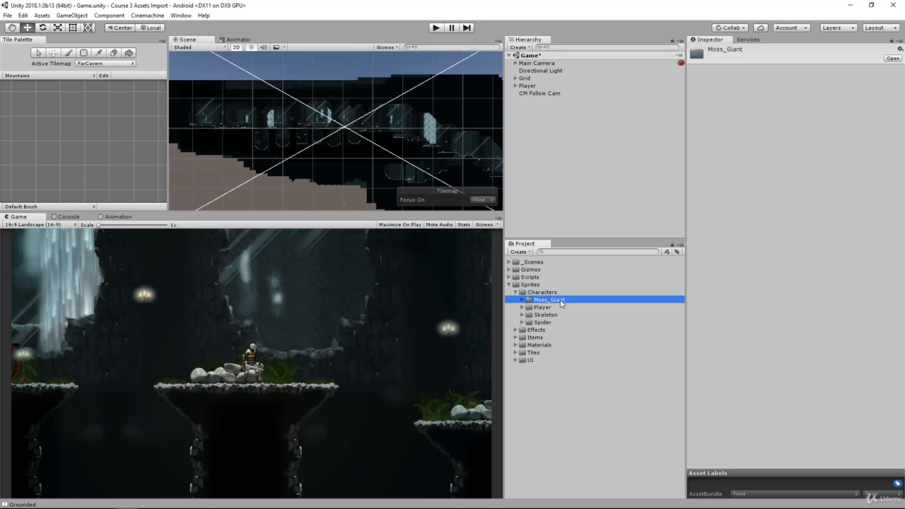
double_click(560, 302)
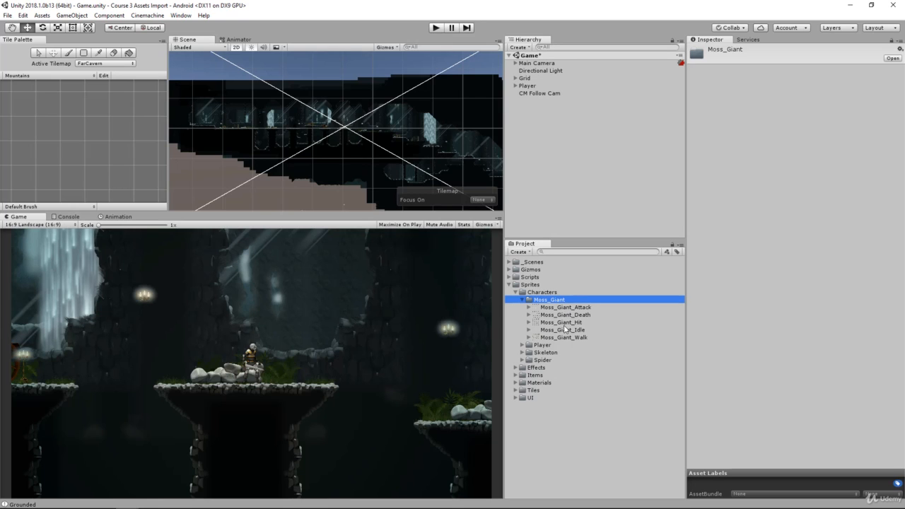
Set the Moss_Giant_Idle texture to 512 pixels per unit and Multiple sprite mode, apply the settings and open its Sprite Editor
left_click(563, 330)
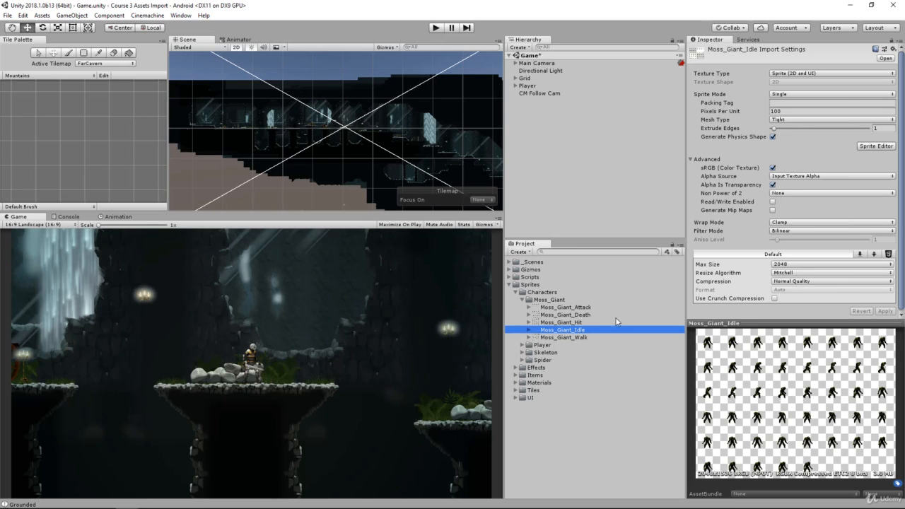
mouse_move(719, 193)
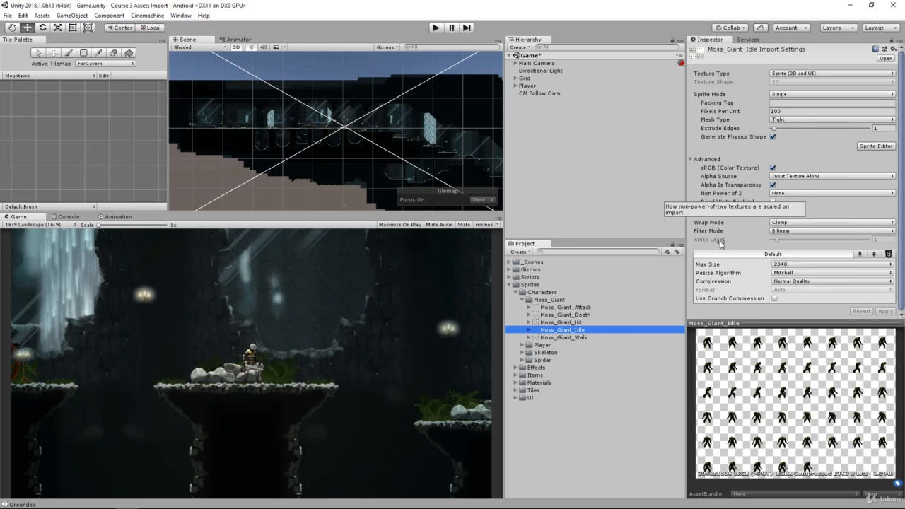
left_click(790, 113)
type("512")
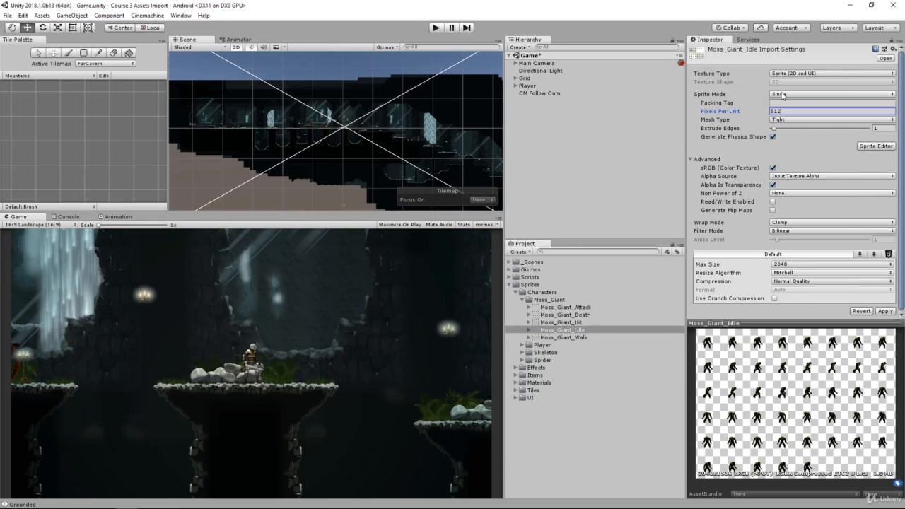
left_click(785, 94)
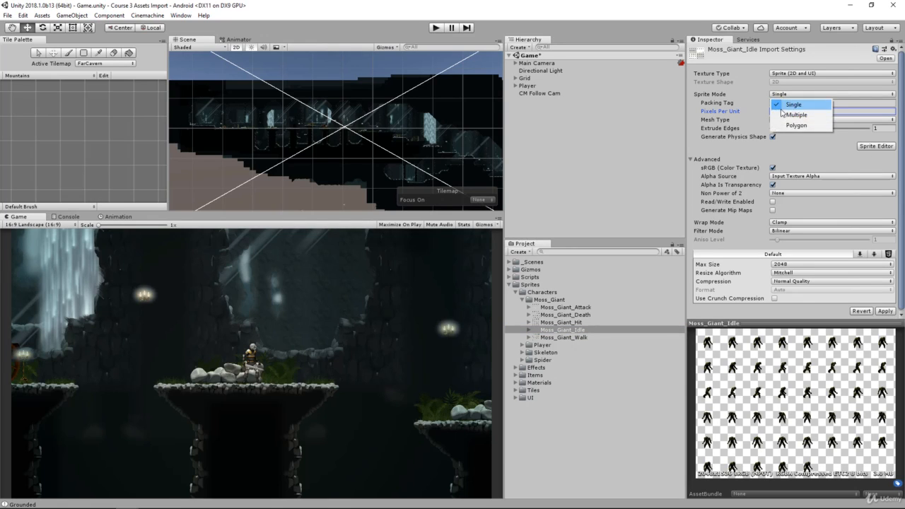
left_click(785, 113)
left_click(861, 154)
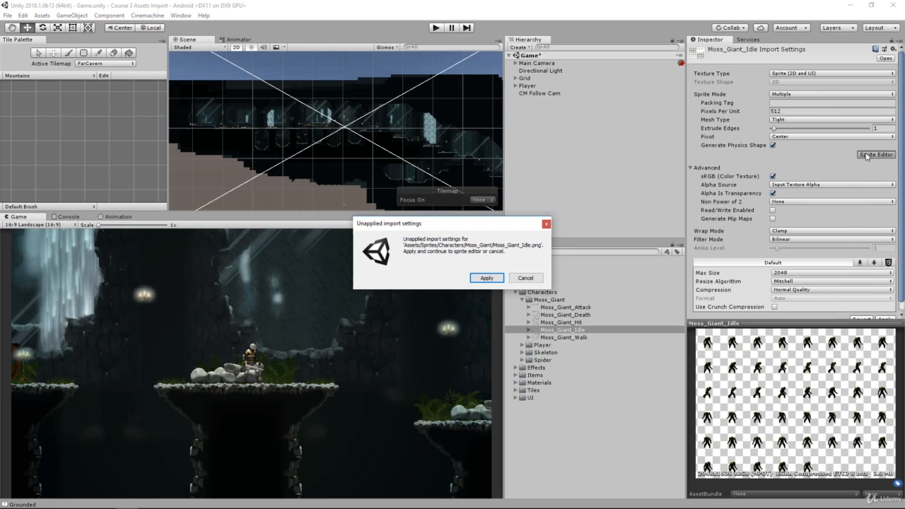
left_click(486, 276)
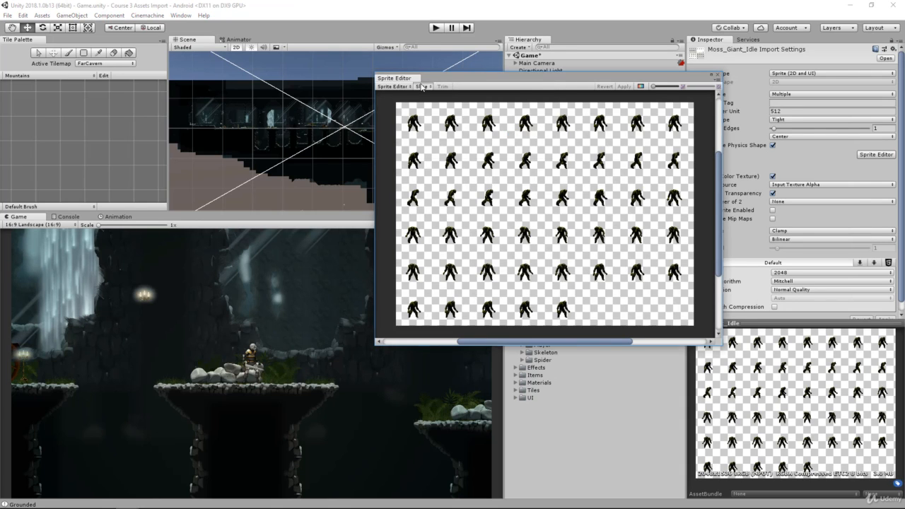
Slice the Moss_Giant_Idle sheet by a 512 x 512 cell-size grid, check several frames, apply the slicing and close the Sprite Editor
left_click(421, 87)
left_click(489, 103)
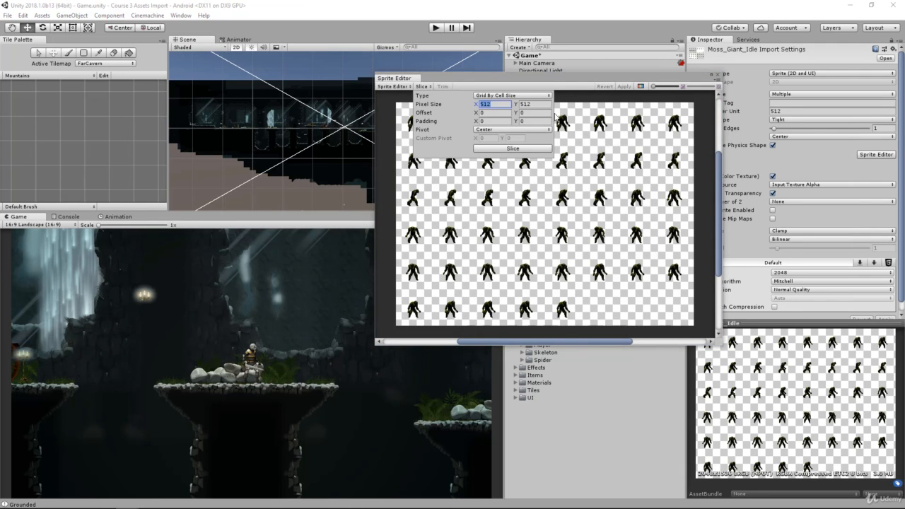
left_click(514, 149)
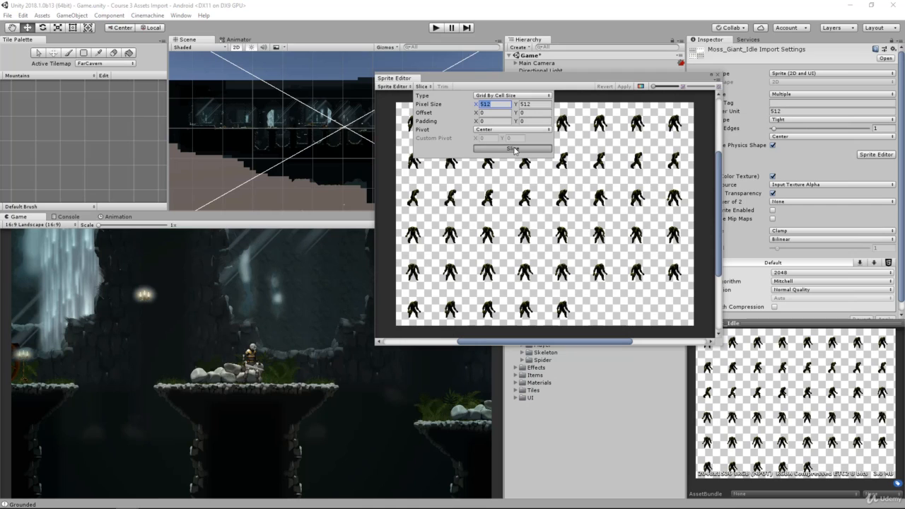
left_click(567, 169)
left_click(591, 163)
left_click(596, 197)
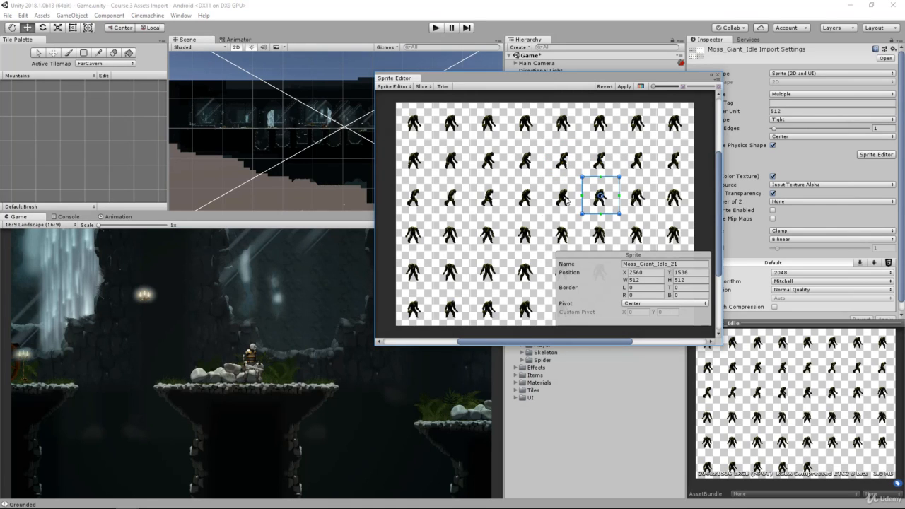
left_click(567, 201)
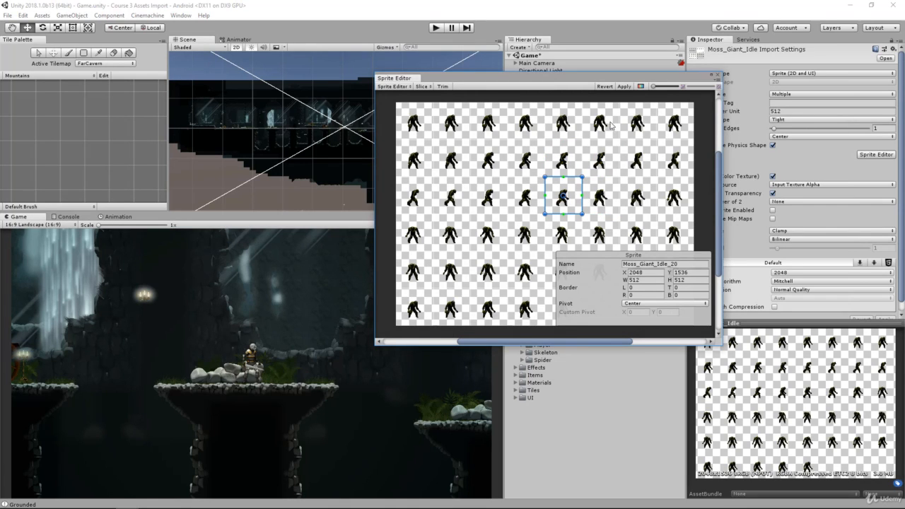
left_click(626, 86)
left_click(718, 75)
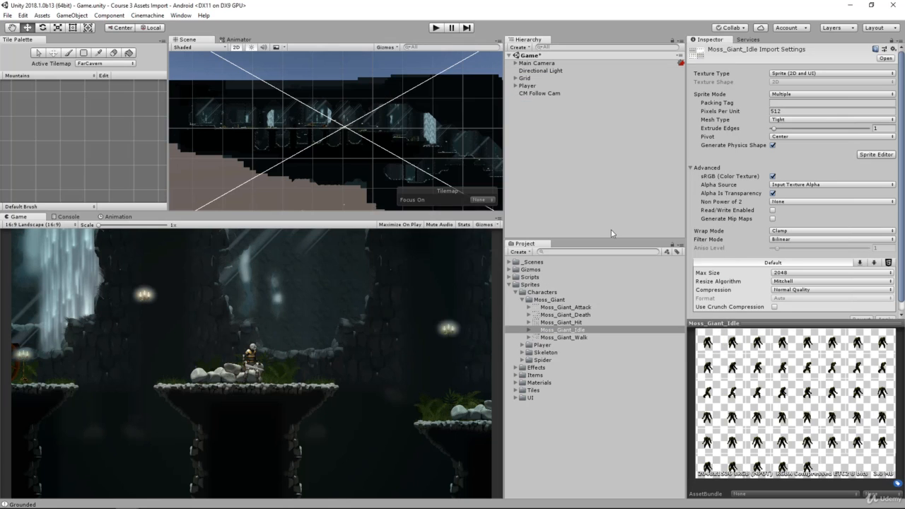
Place the Moss_Giant_Idle_0 sprite in the scene above the long platform beyond the player, at about X 14.67, Y 0.07
left_click(546, 332)
key("Right")
key("Down")
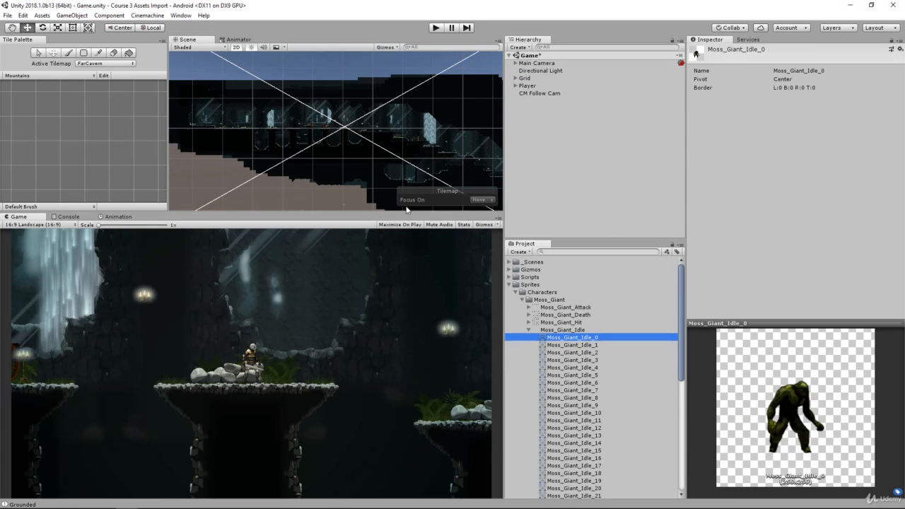
scroll(276, 151, "up", 5)
left_click_drag(280, 151, 306, 182)
middle_click_drag(306, 181, 239, 181)
scroll(407, 133, "up", 5)
scroll(417, 138, "up", 6)
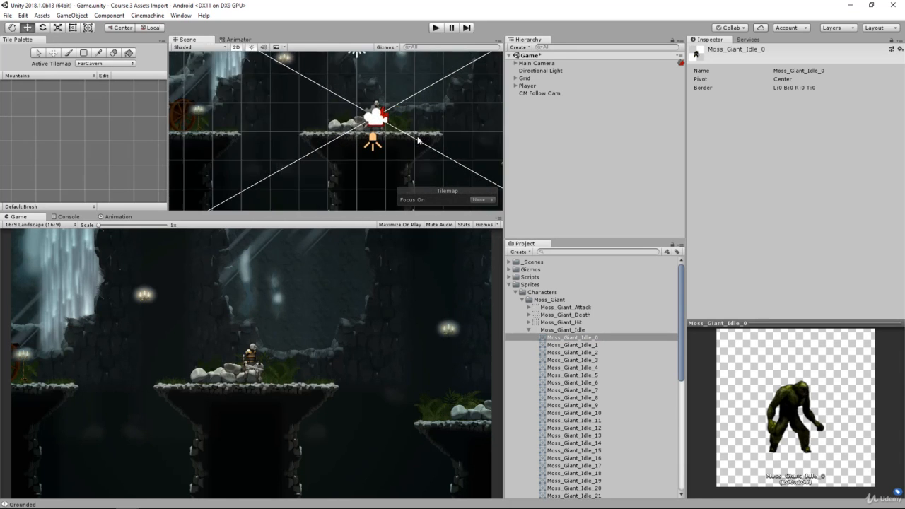
scroll(441, 138, "down", 2)
middle_click_drag(442, 140, 235, 126)
scroll(466, 150, "down", 4)
middle_click_drag(467, 149, 351, 137)
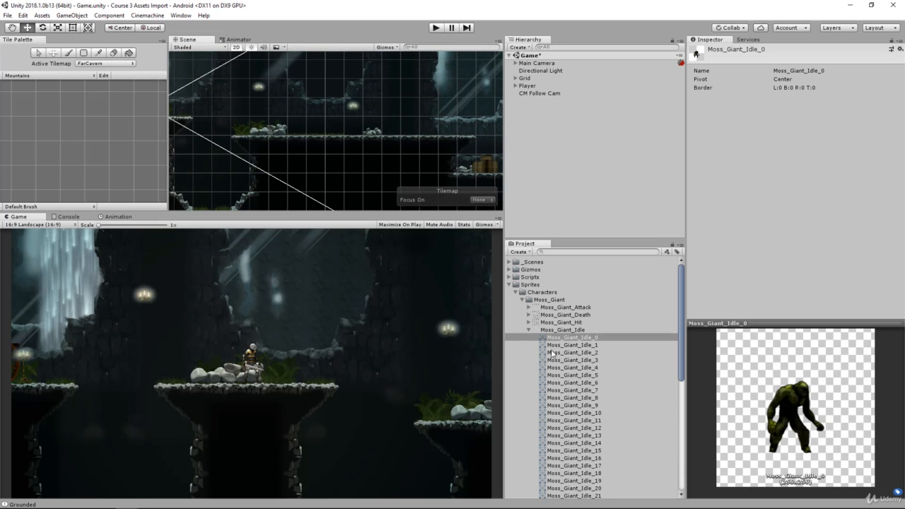
left_click_drag(560, 339, 454, 116)
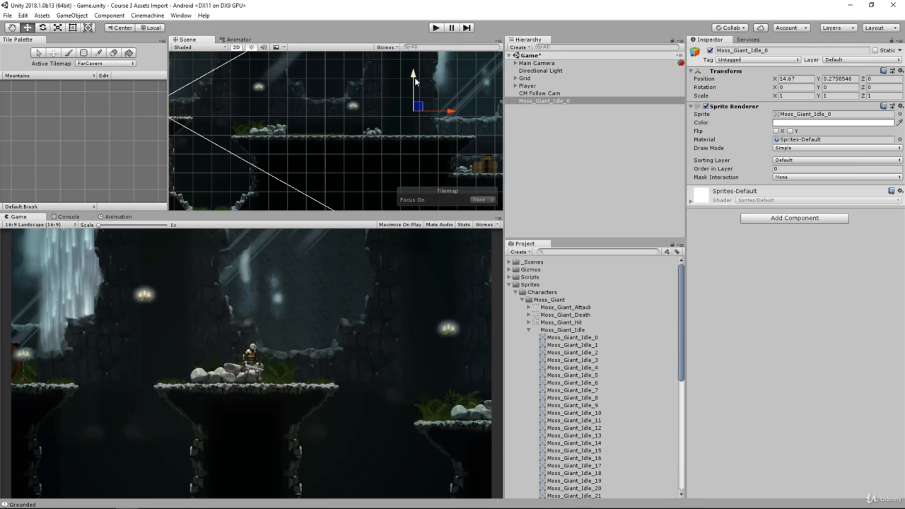
left_click_drag(415, 78, 414, 82)
Set the moss giant's Order in Layer to 50 and move it closer to the platform surface, at about X 13.71, Y -0.64
left_click(537, 102)
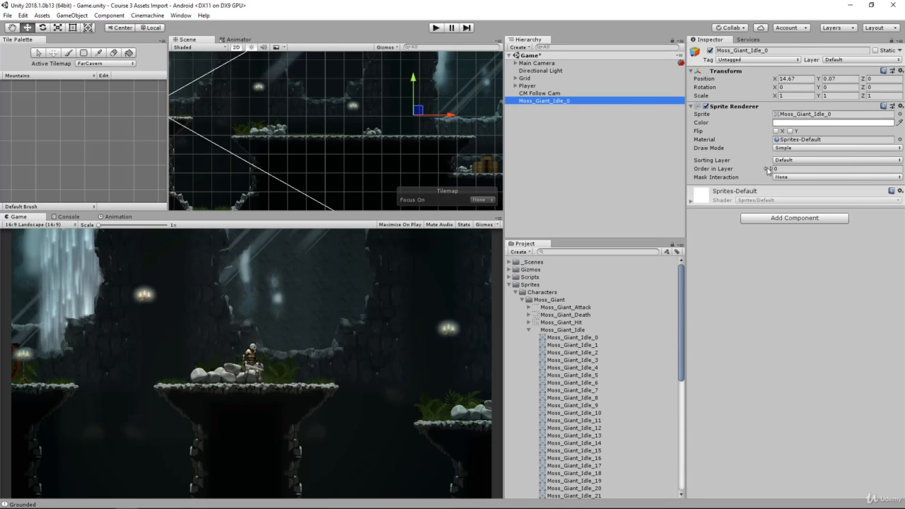
left_click(793, 172)
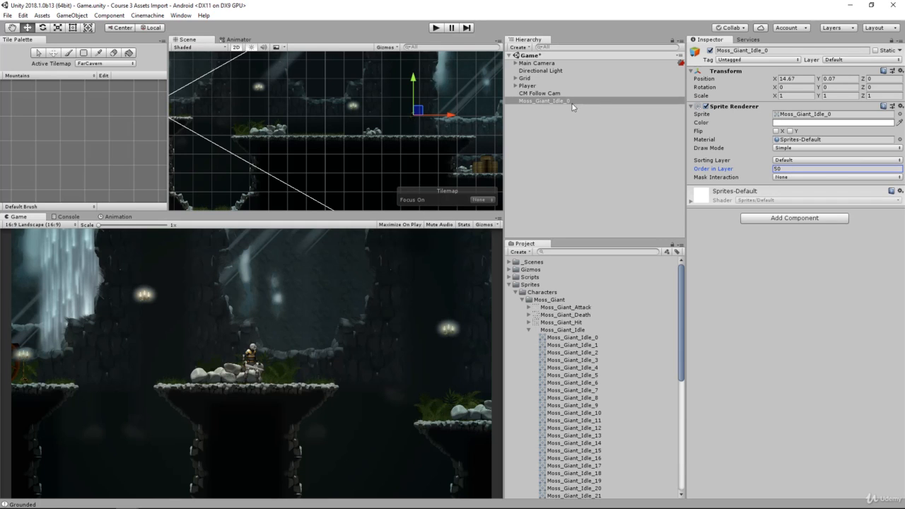
key("f")
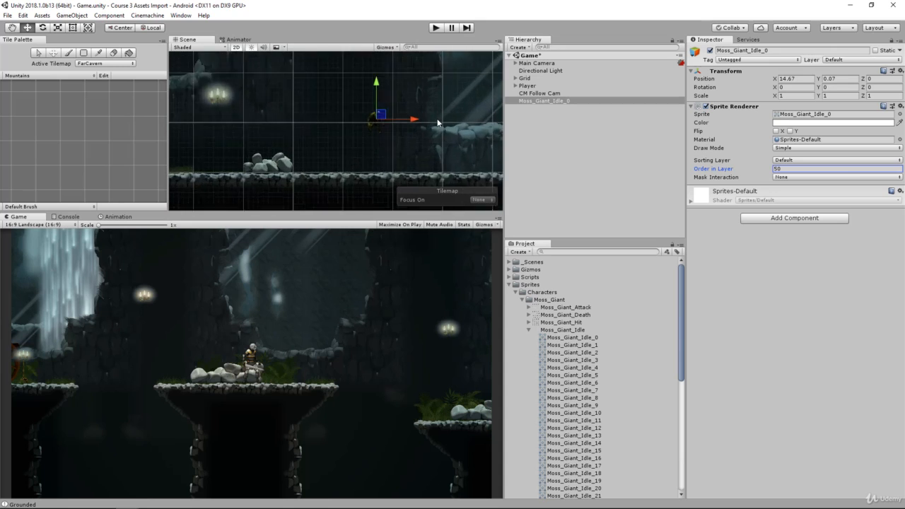
scroll(437, 119, "up", 10)
middle_click_drag(437, 118, 456, 103)
scroll(387, 120, "down", 5)
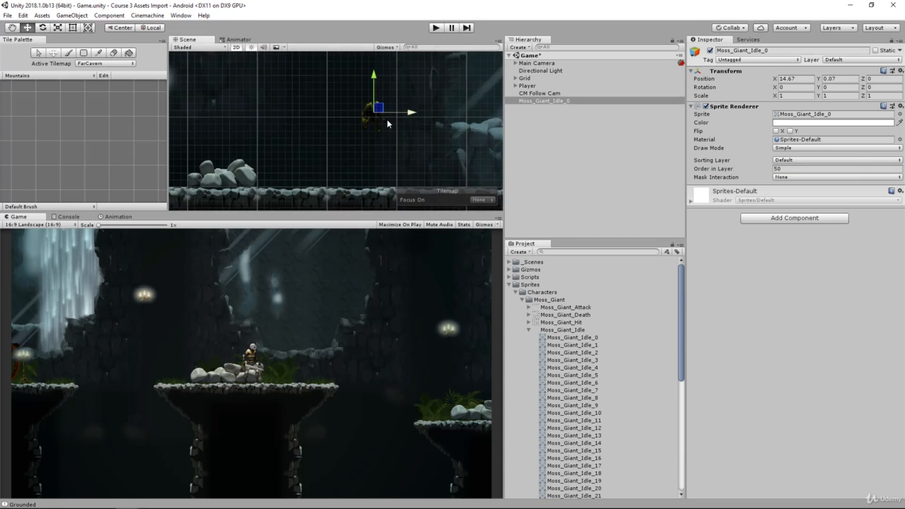
left_click_drag(377, 81, 377, 119)
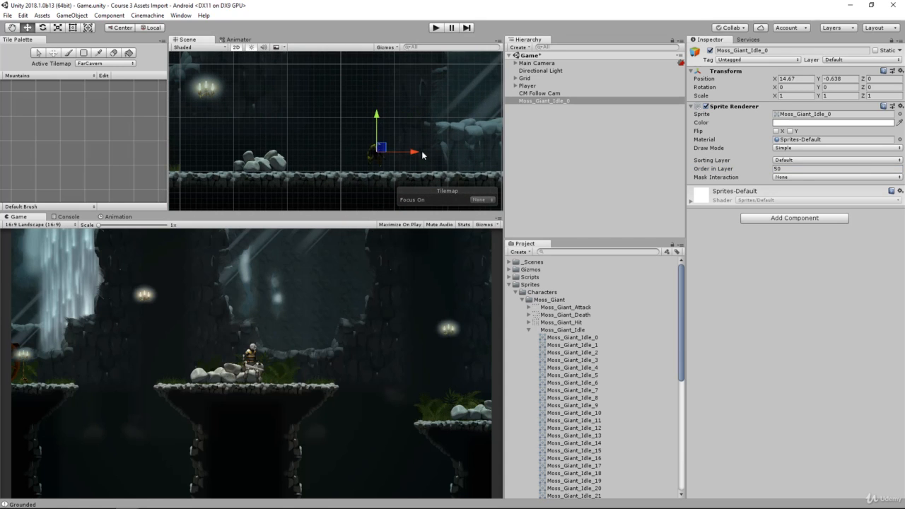
left_click_drag(417, 153, 364, 156)
scroll(240, 142, "down", 10)
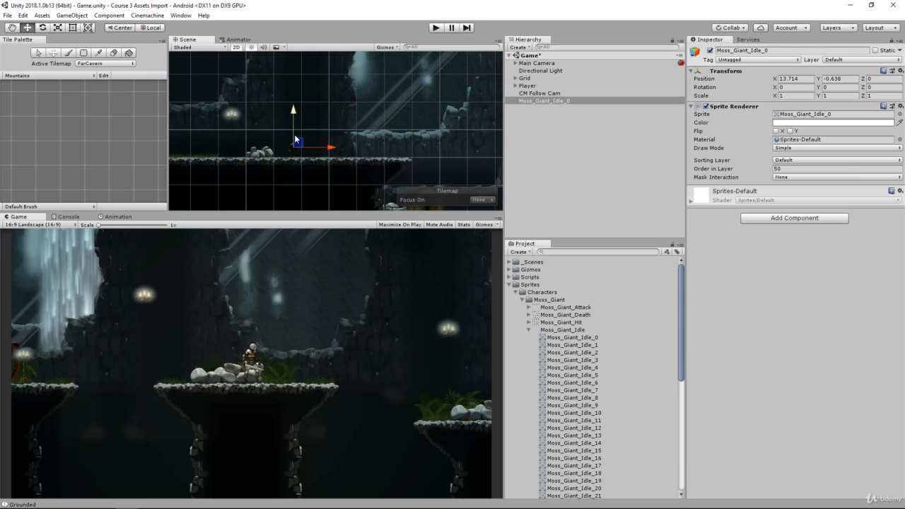
Scale the moss giant to 4 on all three axes and move it to the platform's edge nearest the player, about X 5.79, Y 0.06
middle_click_drag(295, 140, 353, 131)
scroll(345, 128, "down", 5)
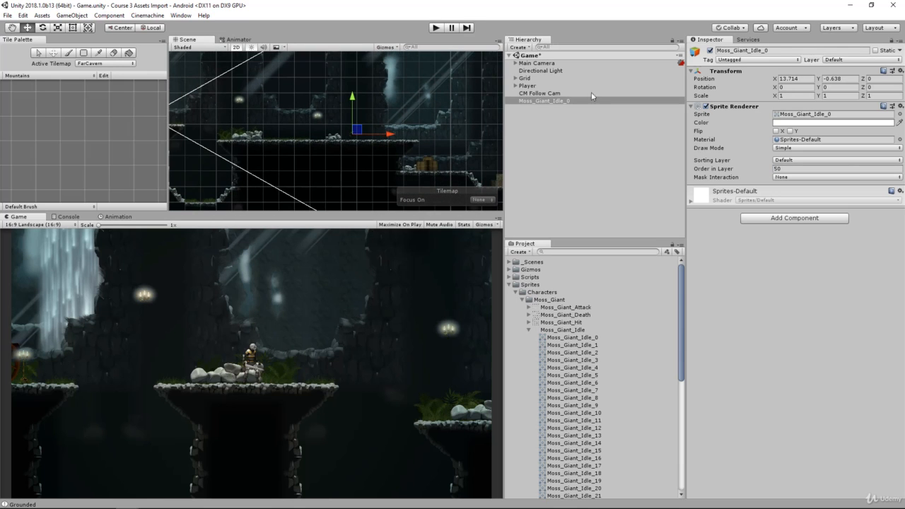
left_click(789, 96)
type("4")
key("Tab")
type("4")
key("Tab")
type("4")
left_click_drag(389, 124, 267, 122)
left_click_drag(231, 87, 232, 87)
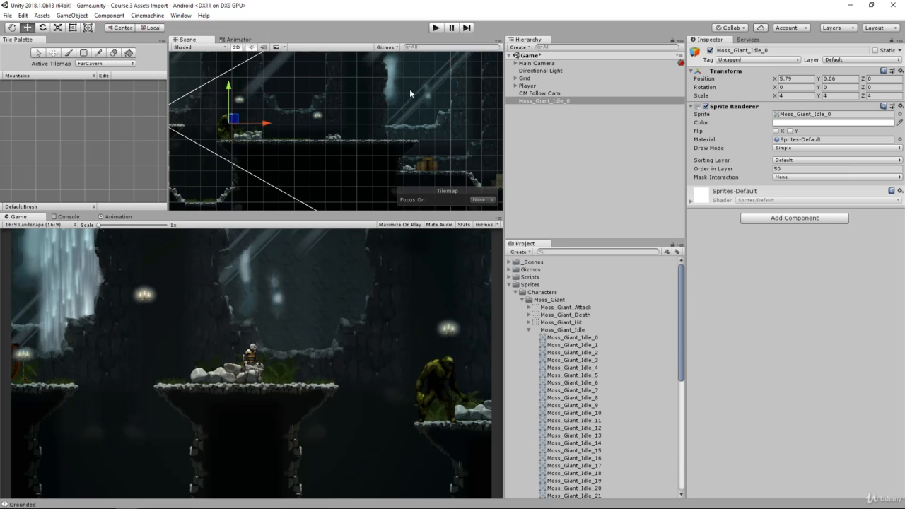
Reset the moss giant's scale to 1 on all three axes to compare its size
type("1")
key("Tab")
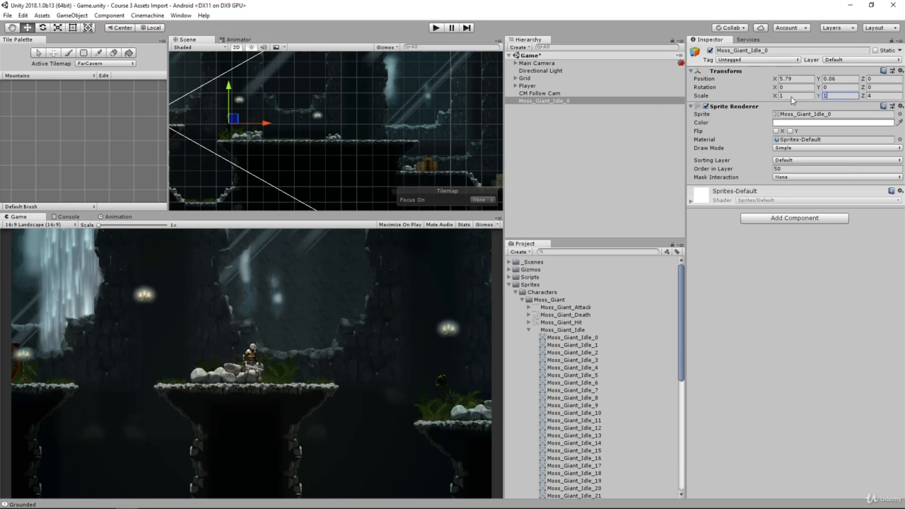
type("1")
key("Tab")
type("1")
Restore the moss giant's scale to 4 on the X, Y and Z axes
left_click(791, 96)
type("4")
key("Tab")
type("4")
key("Tab")
type("4")
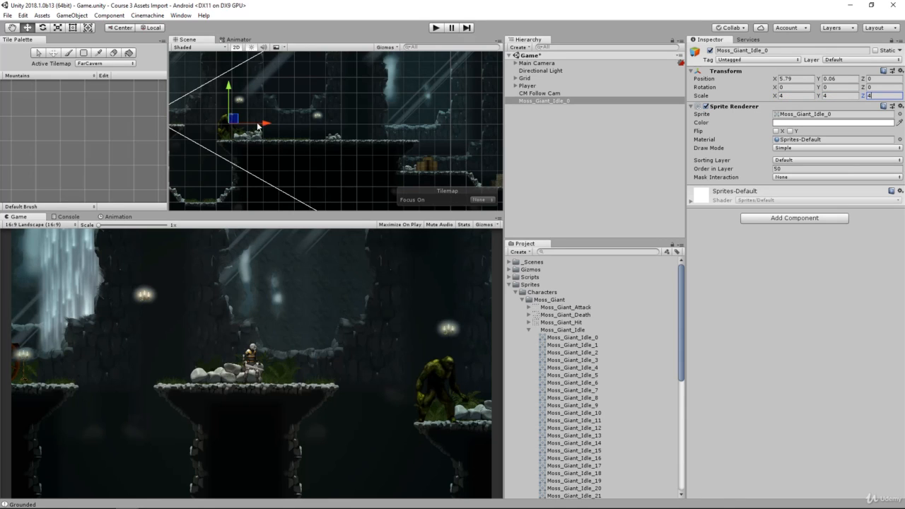
Move the moss giant beside the player to compare their sizes, at about X 1.84, Y 1.11
left_click_drag(258, 126, 203, 121)
scroll(182, 102, "down", 1)
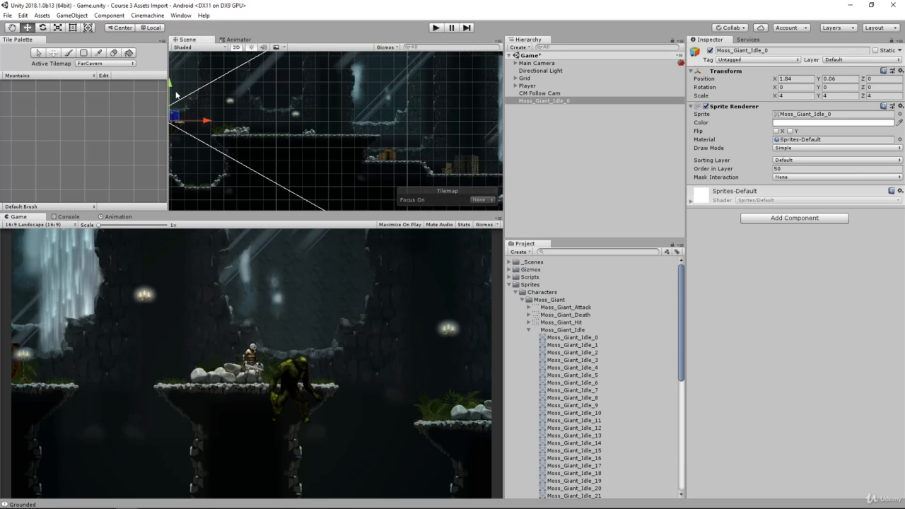
left_click_drag(173, 83, 175, 70)
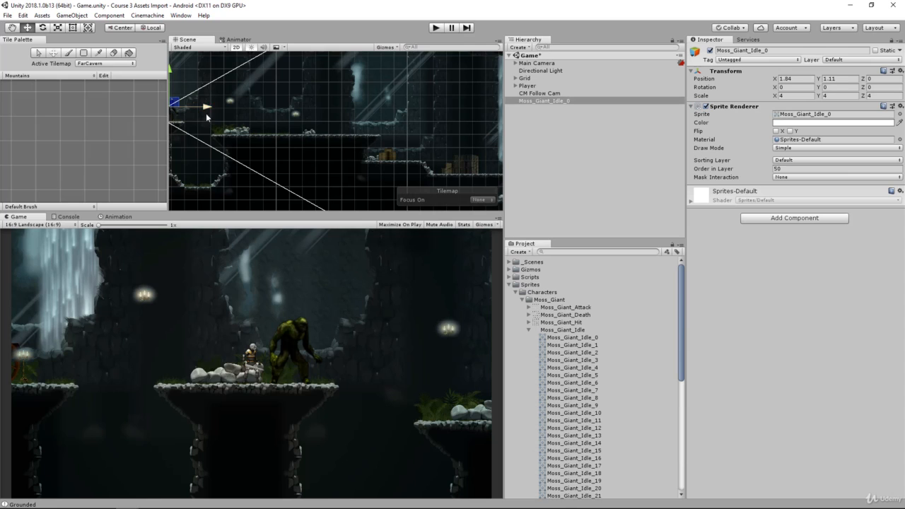
Move the moss giant back onto the neighbouring platform's edge at about Y -0.02 and set its X position to 6
left_click_drag(209, 109, 266, 138)
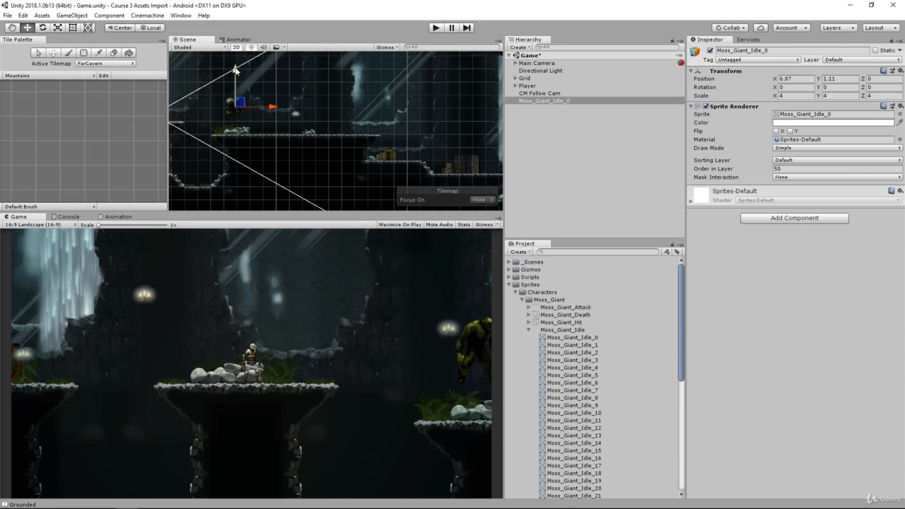
left_click_drag(235, 69, 236, 91)
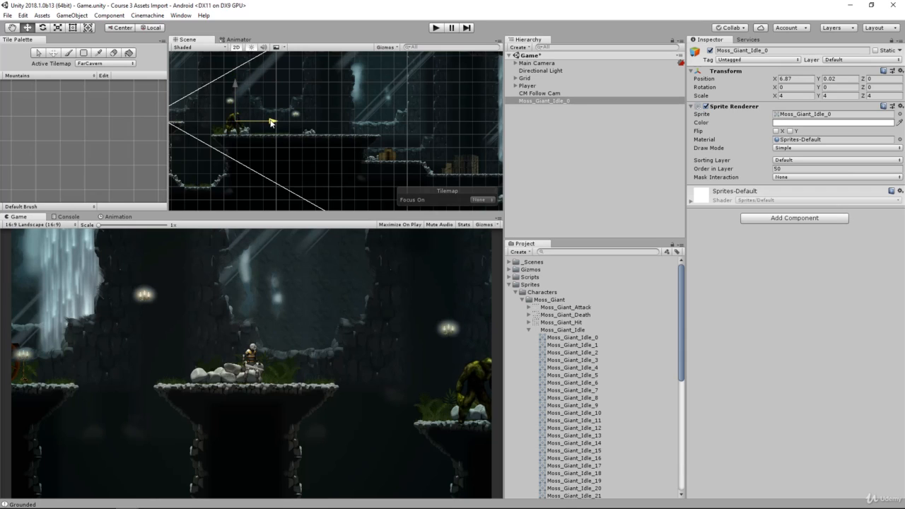
left_click_drag(271, 122, 262, 120)
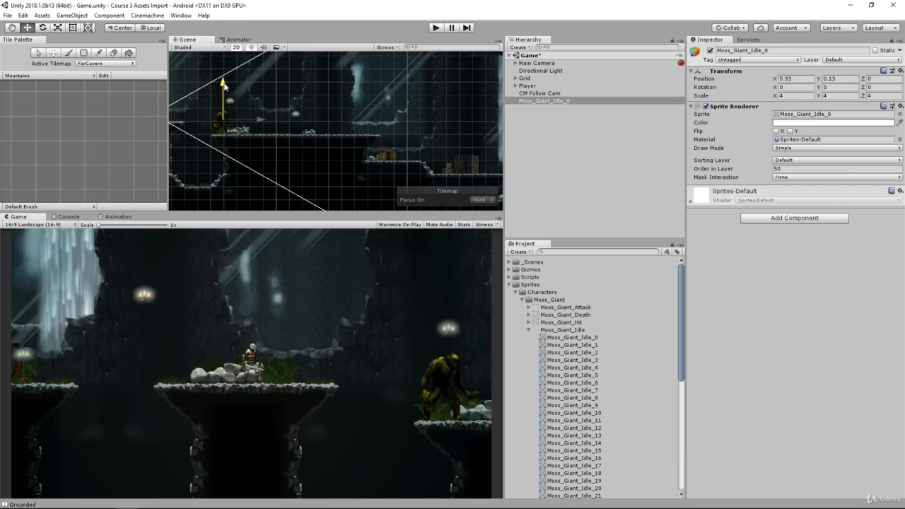
left_click_drag(224, 85, 223, 87)
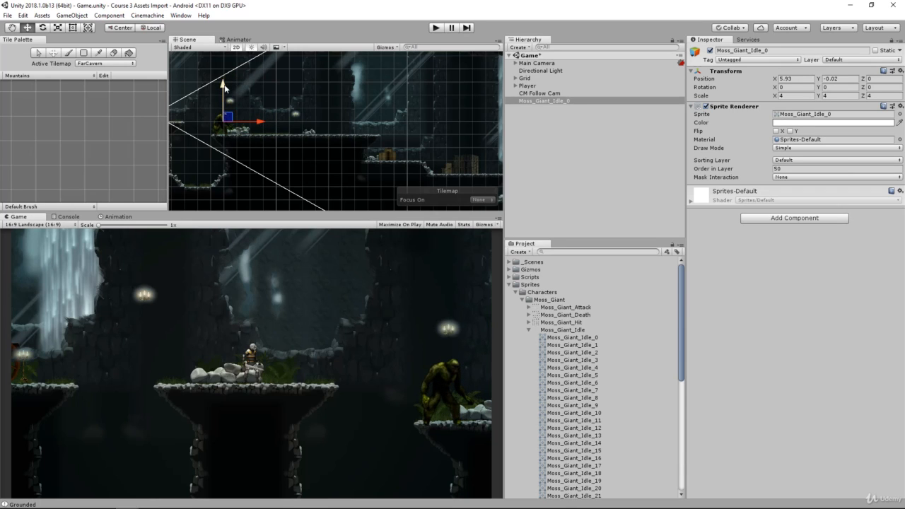
left_click(793, 79)
type("6")
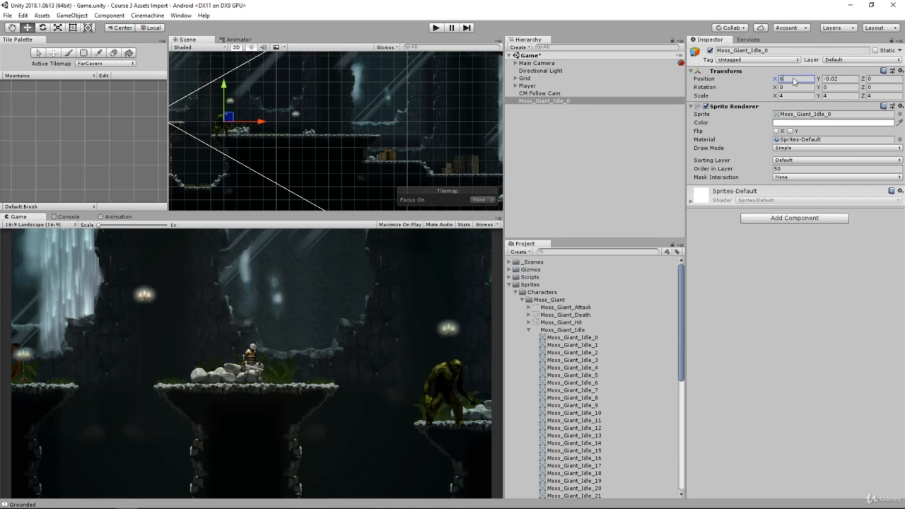
Set the moss giant's Y position to -0.02
key("Tab")
type("-0.02")
key("Tab")
left_click(555, 333)
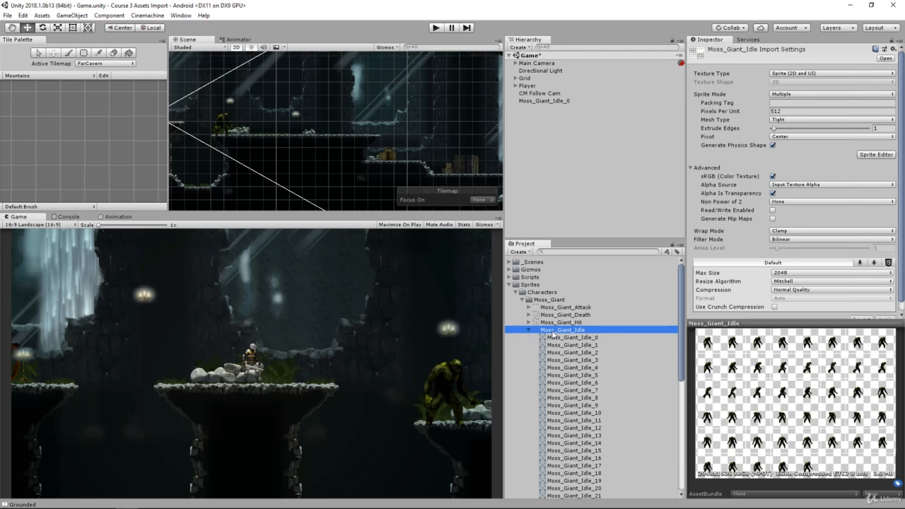
key("Left")
key("Right")
Rename the Moss_Giant_Idle_0 object in the scene as Sprite
left_click(544, 101)
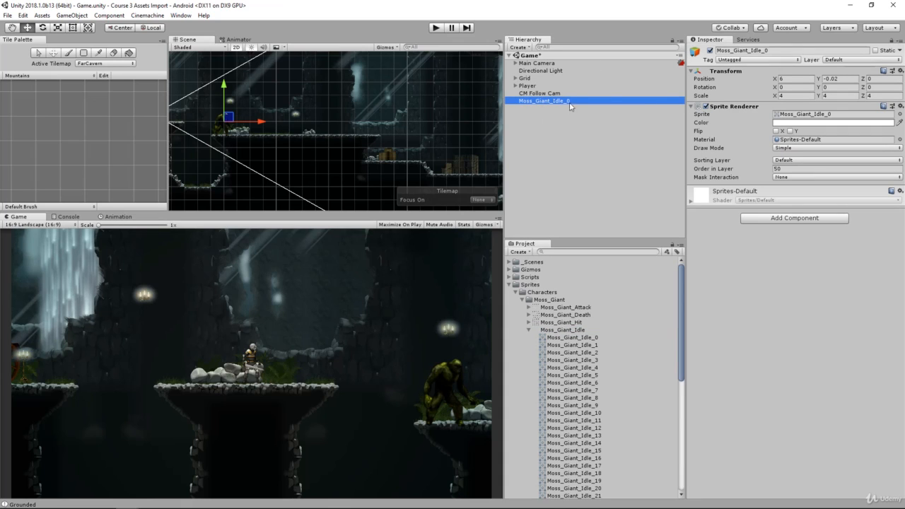
left_click(755, 50)
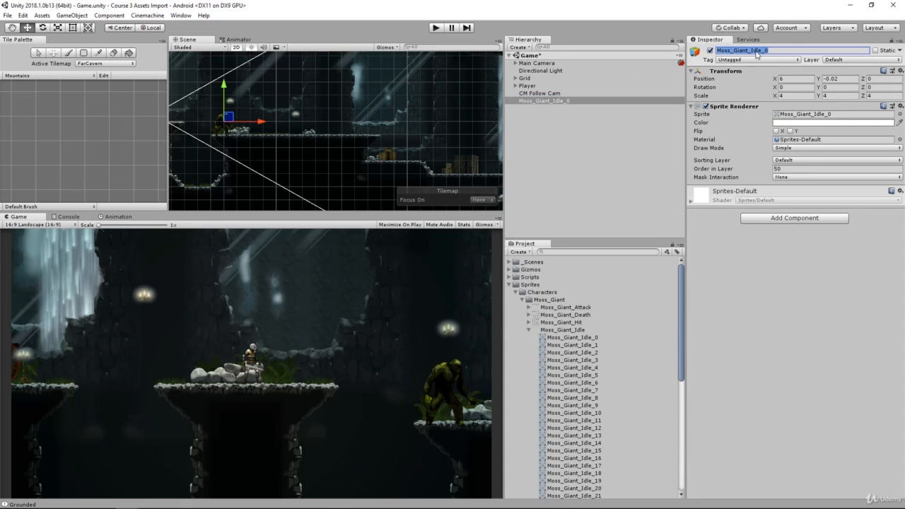
type("Sprite")
key("Return")
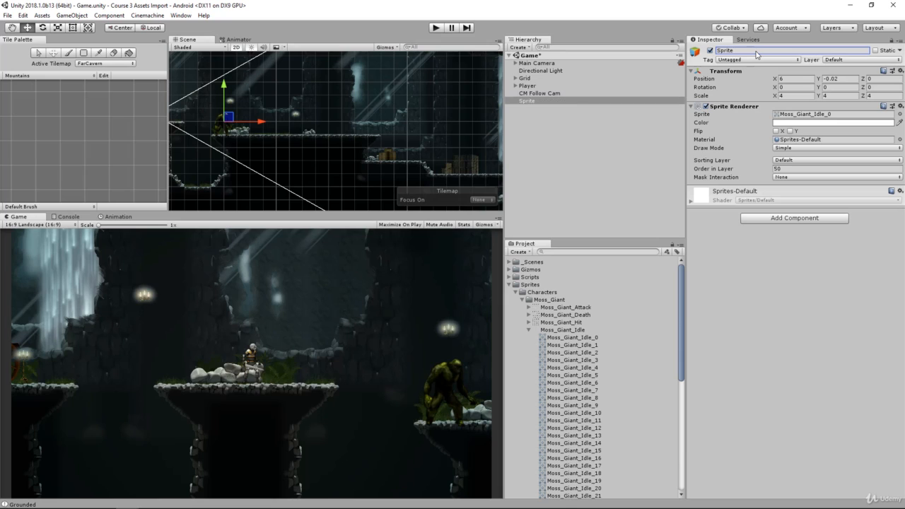
Examine how the Player object is organised with its child objects and their components, as a model for the enemy
left_click(546, 87)
key("Right")
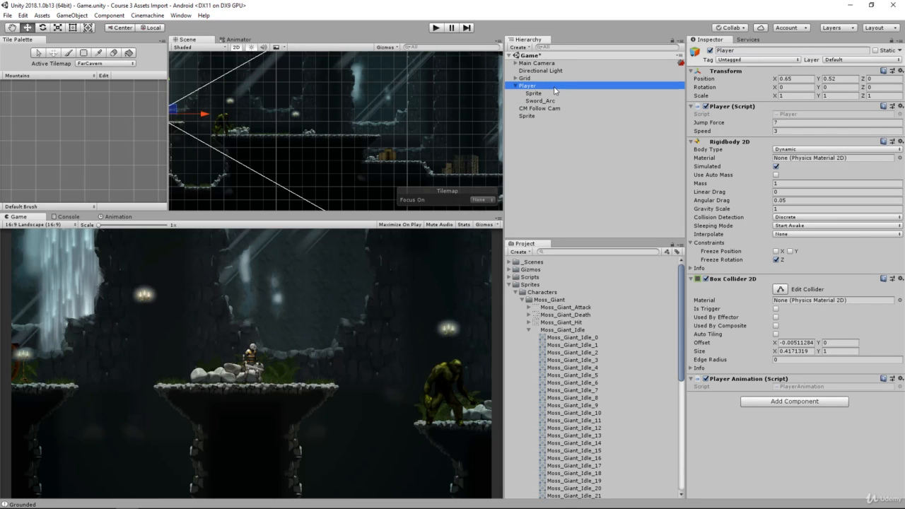
left_click(554, 93)
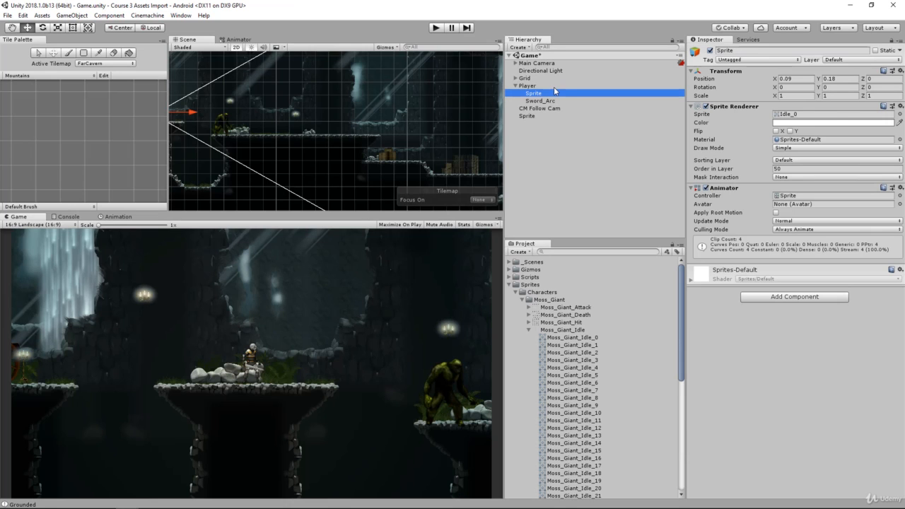
key("Down")
key("Up")
key("Up")
key("Left")
key("Down")
key("Down")
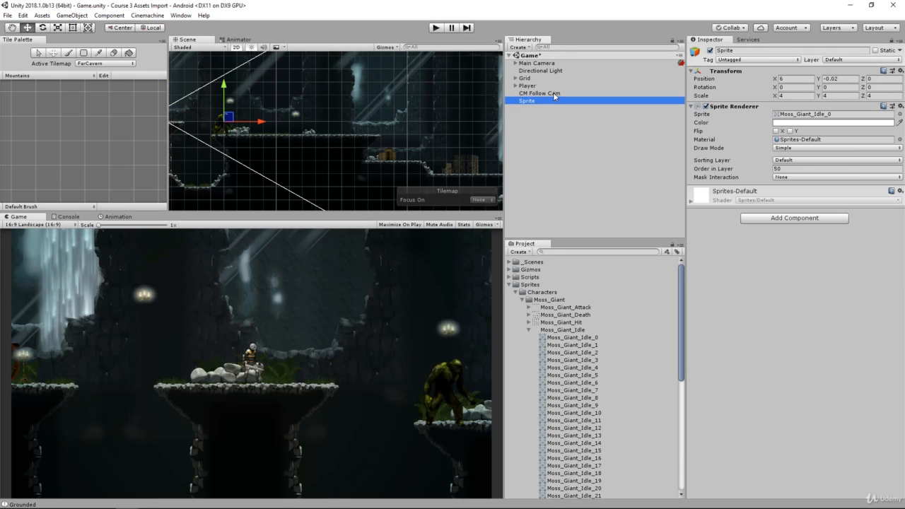
Create an empty game object at the root level of the Game scene
left_click(522, 131)
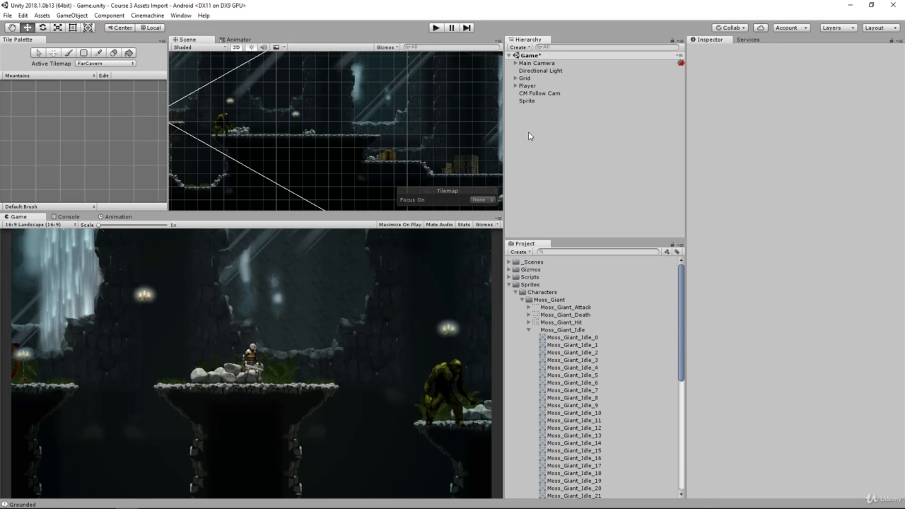
key("ctrl+shift+n")
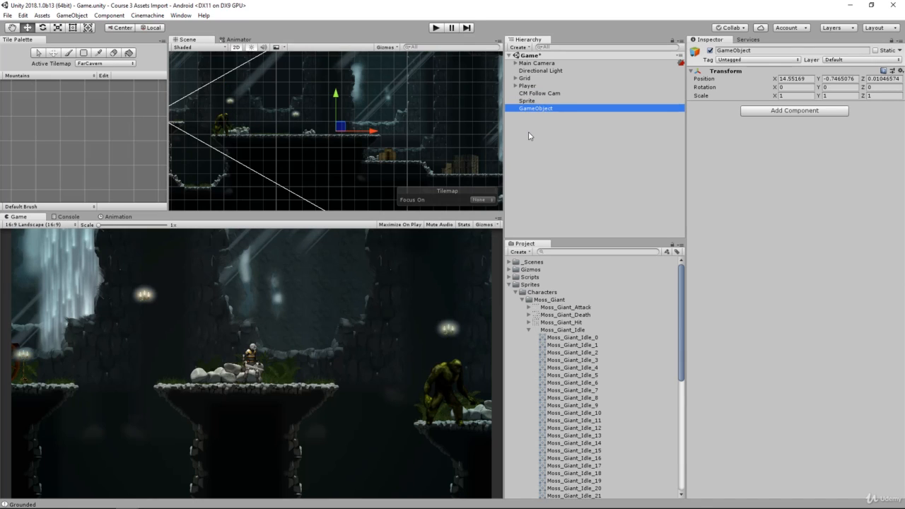
left_click(519, 47)
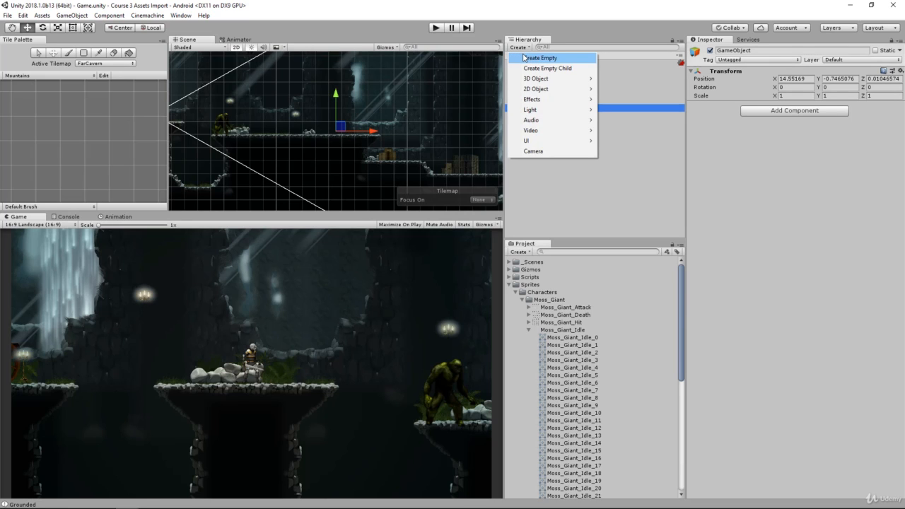
left_click(574, 191)
Rename the new empty game object as Moss_Giant_Enemy
left_click(534, 109)
left_click(751, 51)
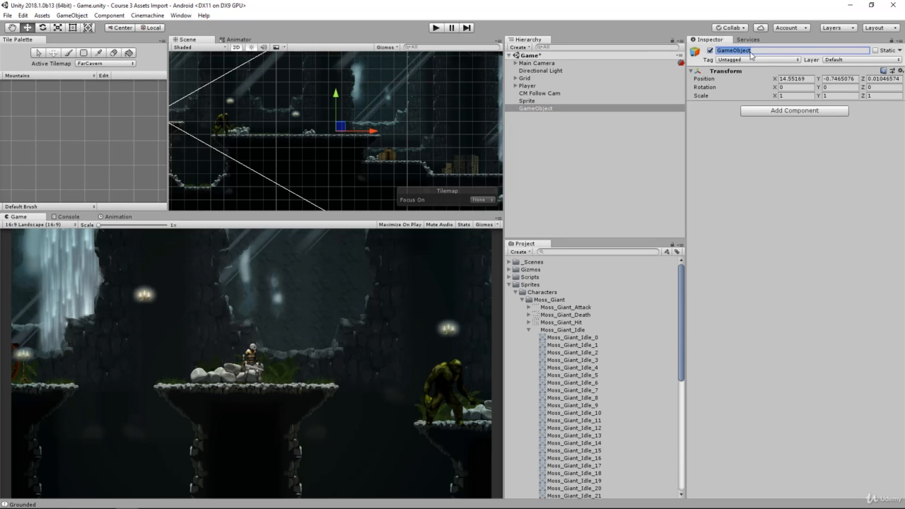
type("Moss")
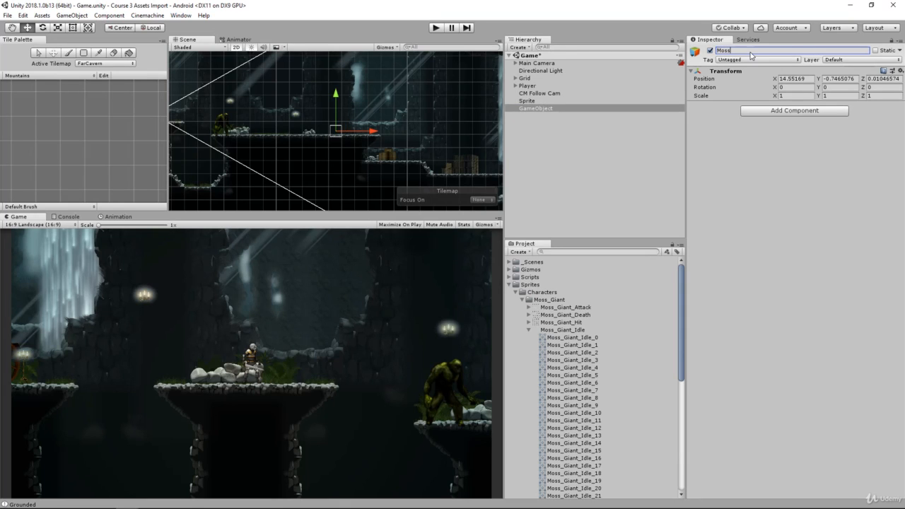
type("_Giant")
key("Return")
double_click(769, 51)
left_click(769, 52)
type("_Enemy")
key("Return")
Set the Moss_Giant_Enemy object's position to 0 on the X, Y and Z axes
left_click(789, 79)
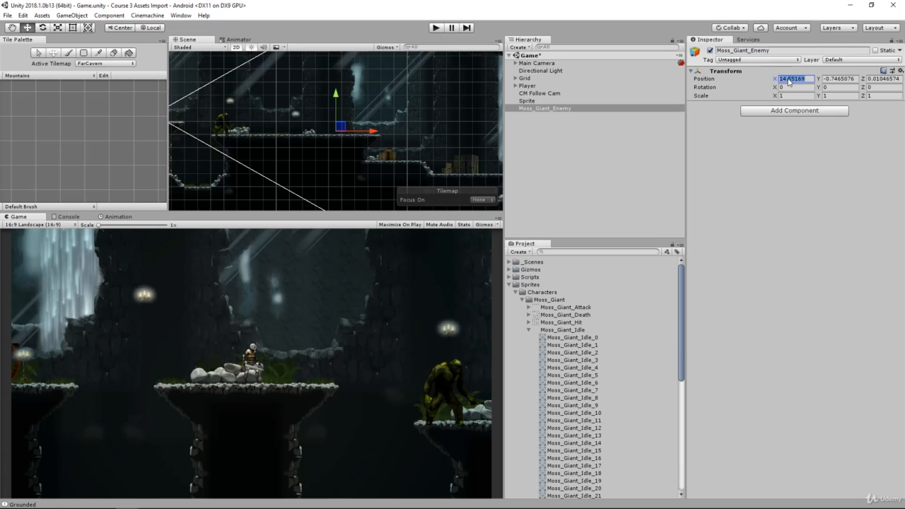
type("0")
key("Tab")
type("0")
key("Tab")
type("0")
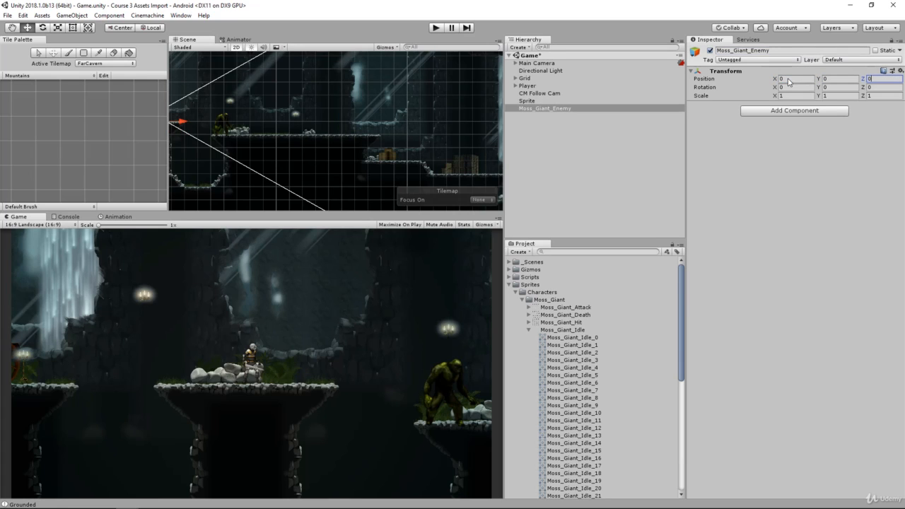
Make the moss giant's Sprite object a child of Moss_Giant_Enemy
left_click_drag(525, 102, 536, 109)
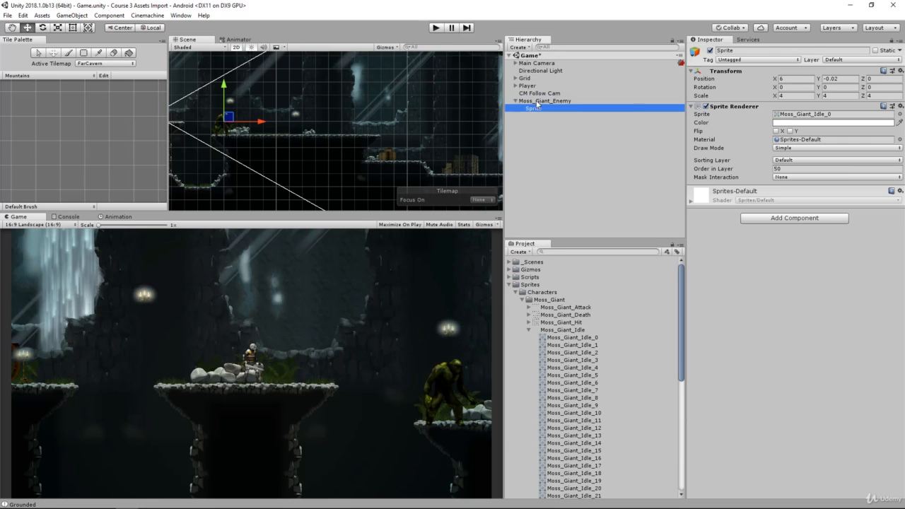
left_click(537, 102)
key("Left")
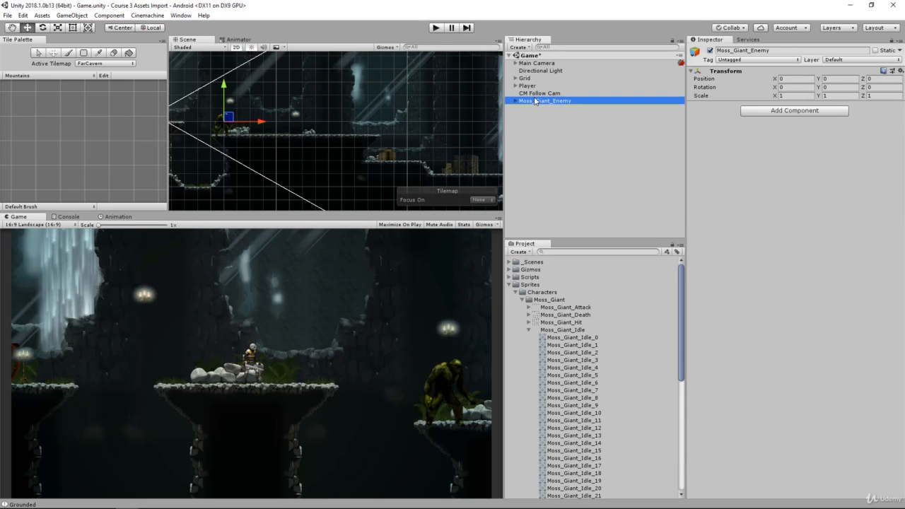
Set the X and Y position of Moss_Giant_Enemy's child Sprite to 0
key("Right")
key("Down")
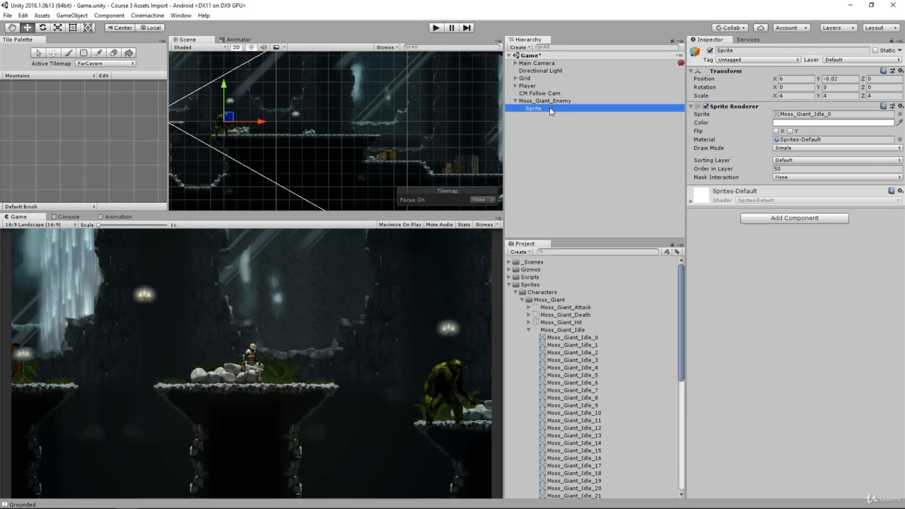
left_click(797, 79)
type("0")
key("Tab")
type("0")
key("Tab")
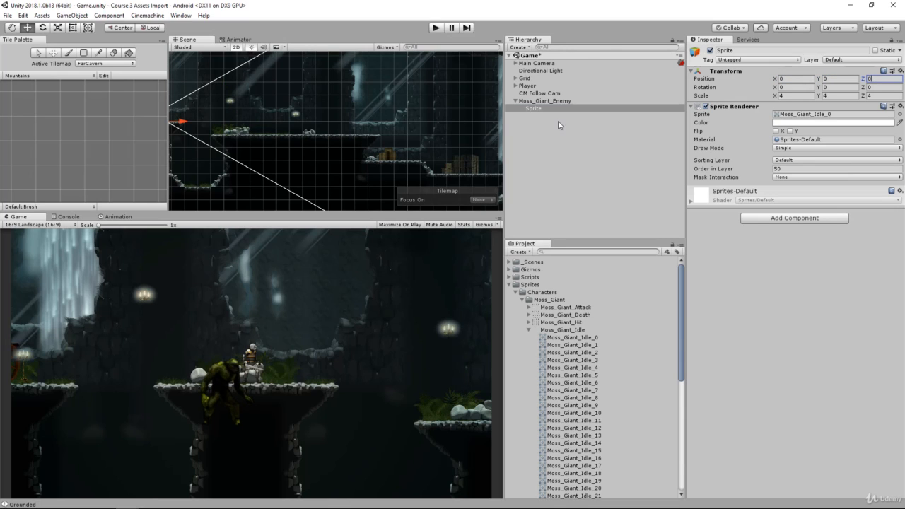
Move Moss_Giant_Enemy onto the neighbouring platform's edge, at about X 6.06, Y 0.1
left_click(548, 102)
key("f")
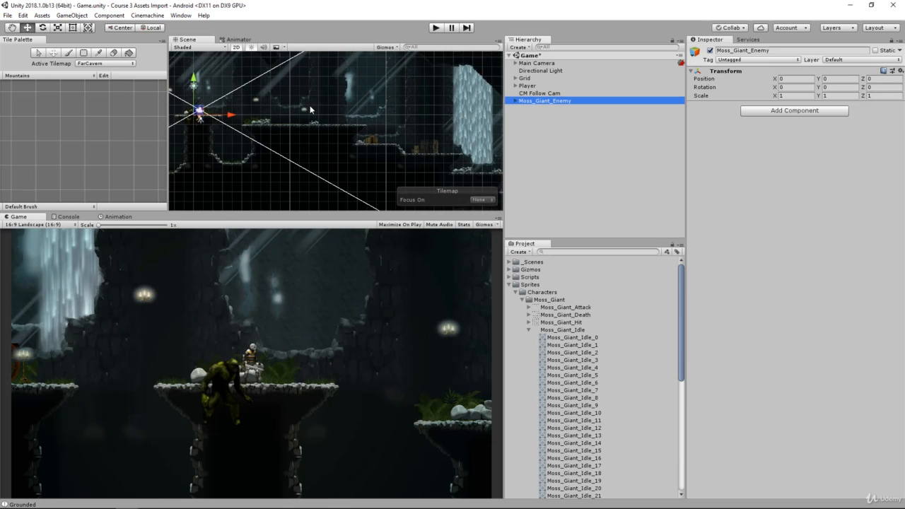
left_click_drag(224, 118, 288, 119)
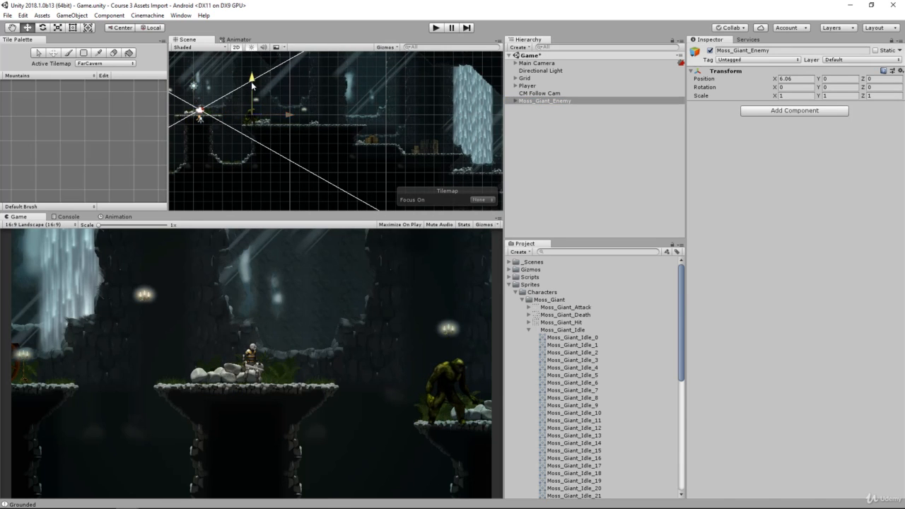
left_click_drag(254, 82, 254, 80)
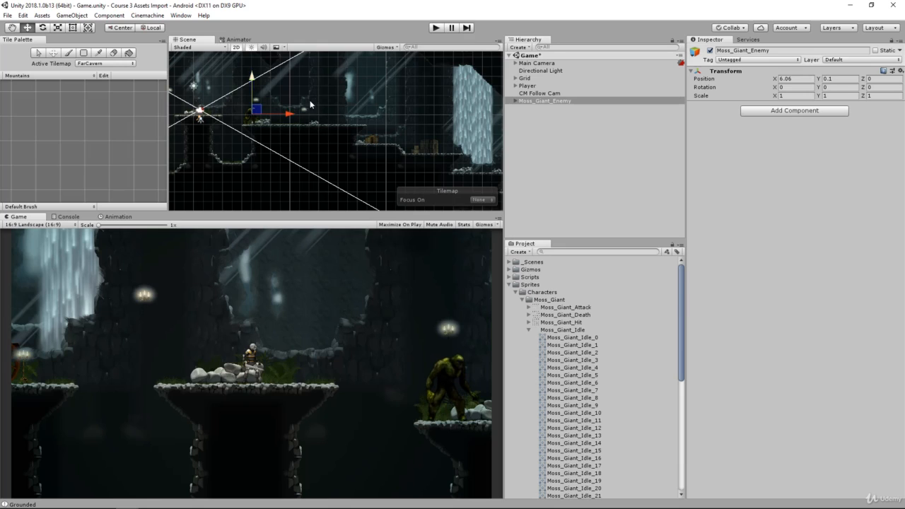
left_click(565, 102)
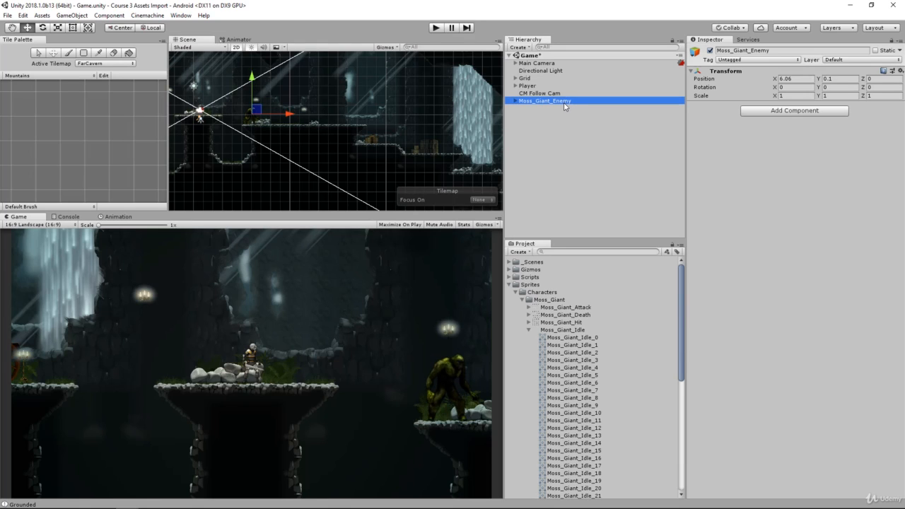
key("Left")
left_click_drag(256, 86, 253, 77)
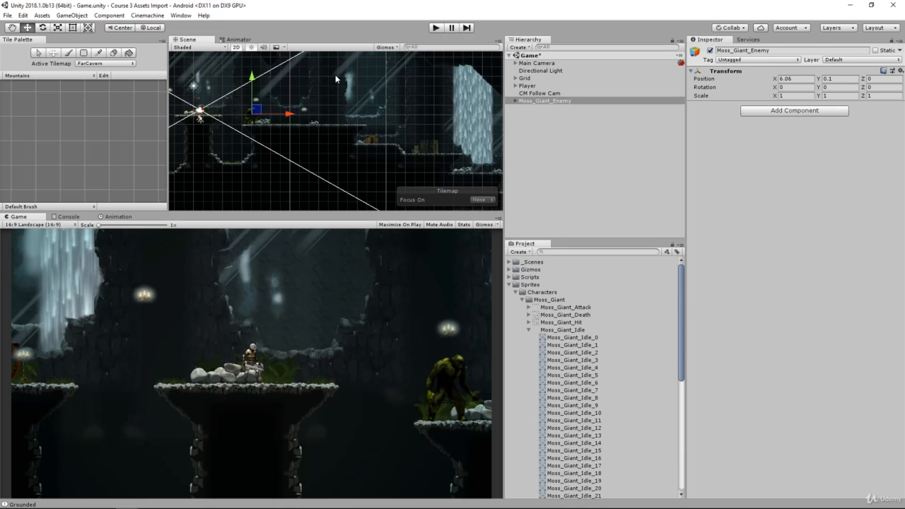
Start creating a new animation clip named Idle for Moss_Giant_Enemy's child Sprite
left_click(555, 103)
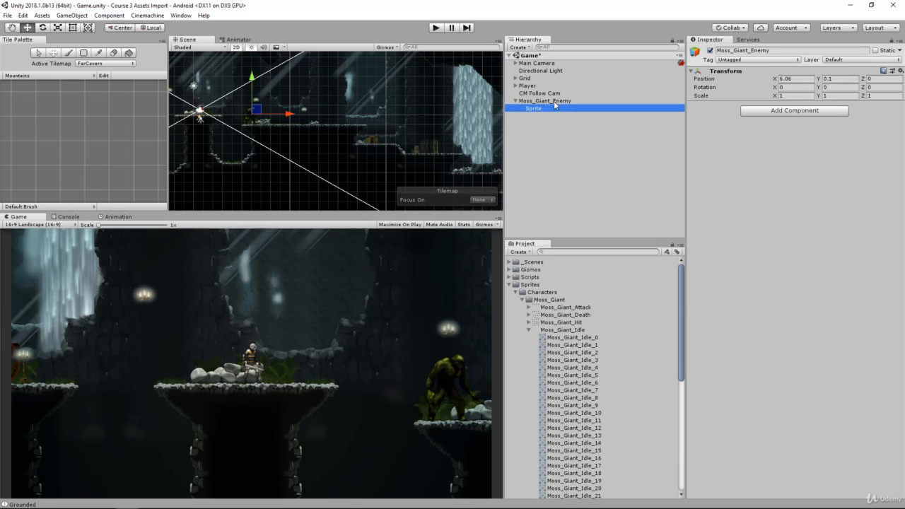
left_click(556, 109)
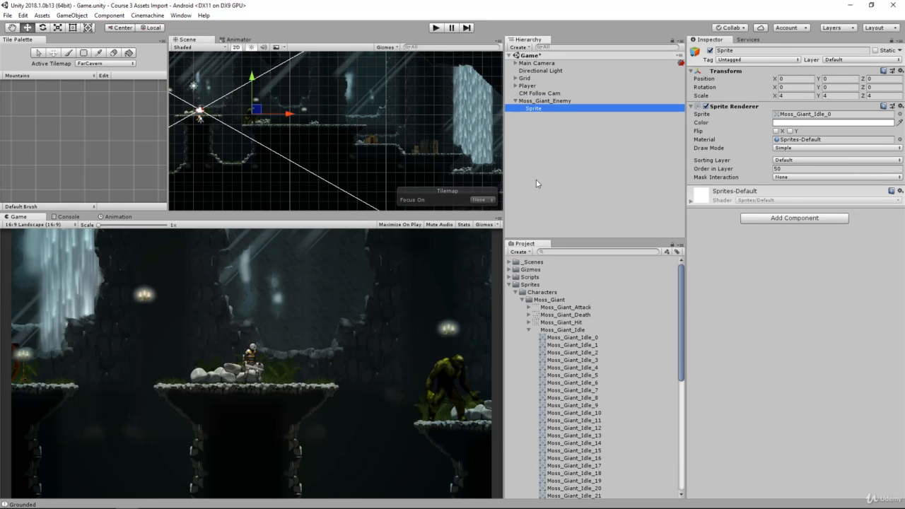
left_click(115, 217)
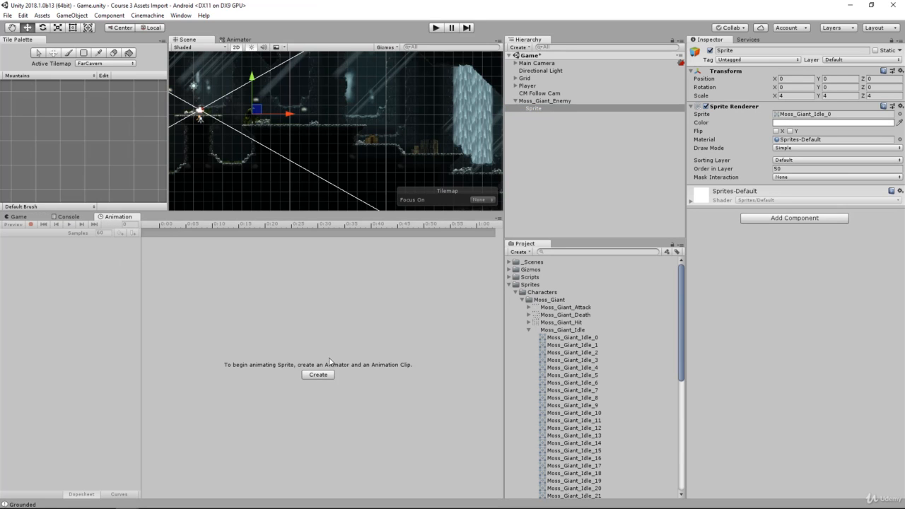
left_click(529, 330)
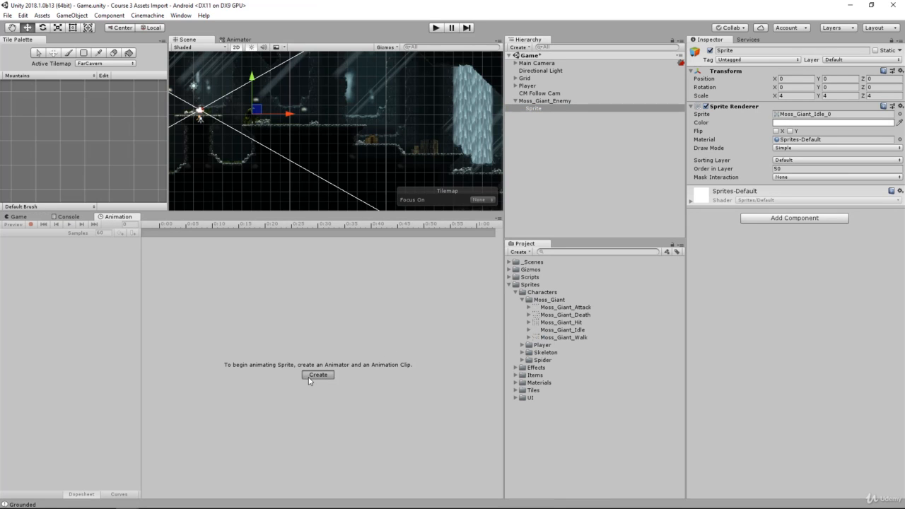
left_click(317, 375)
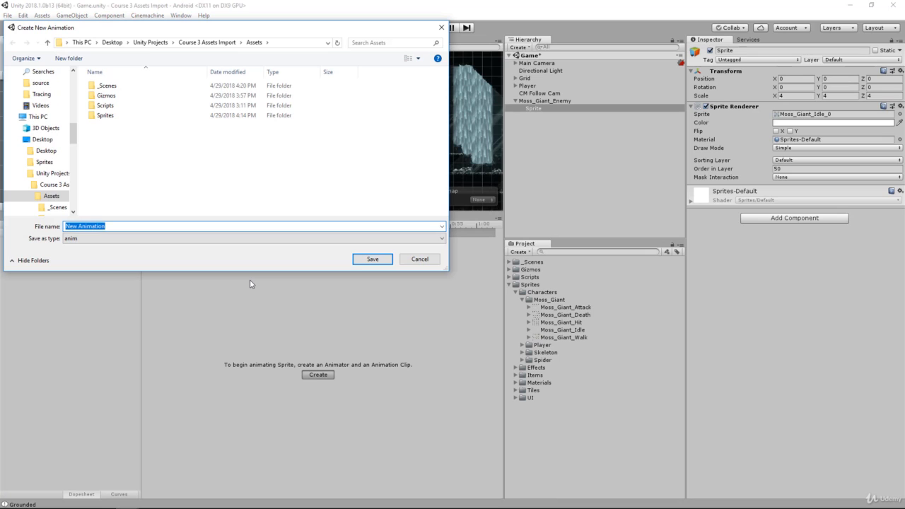
key("BackSpace")
Create a folder named Animations inside Sprites > Characters > Moss_Giant for the clip
double_click(118, 116)
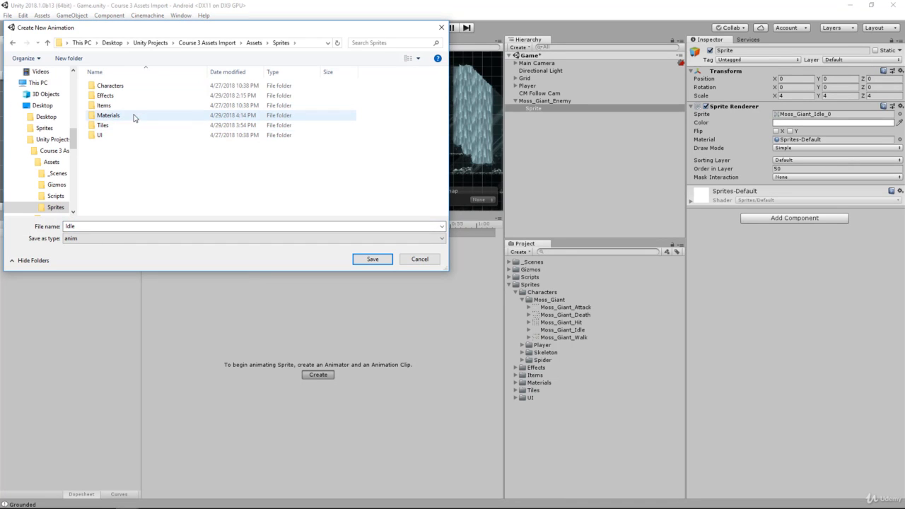
left_click(127, 89)
double_click(128, 89)
double_click(136, 86)
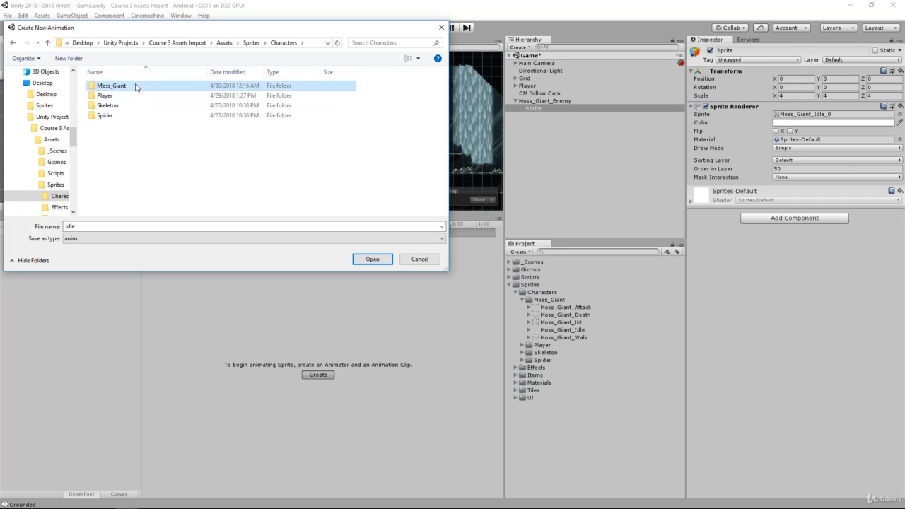
right_click(190, 126)
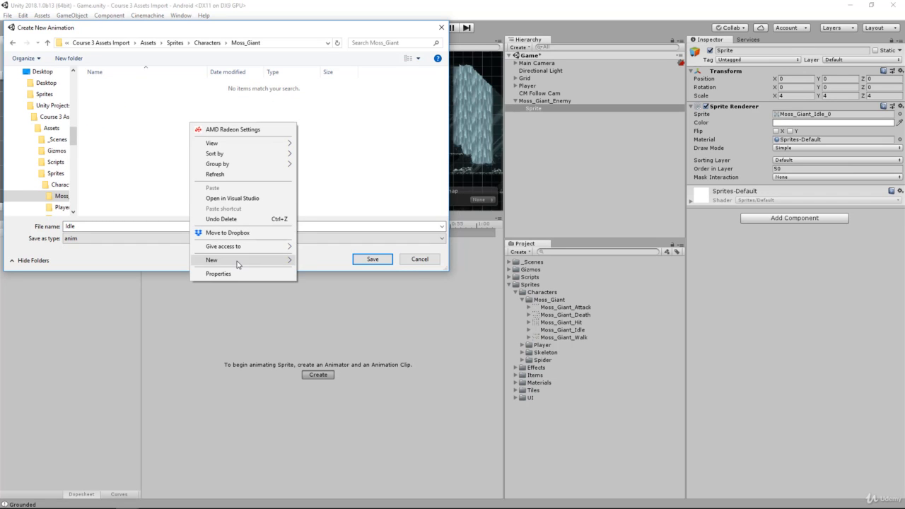
mouse_move(239, 259)
left_click(312, 260)
type("Animations")
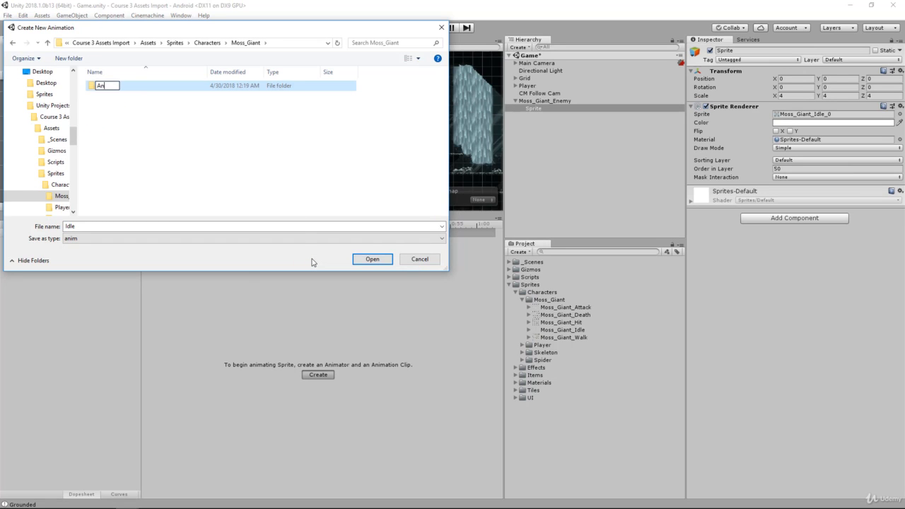
Save the Idle clip in the new Animations folder and turn on keyframe recording for it
double_click(125, 85)
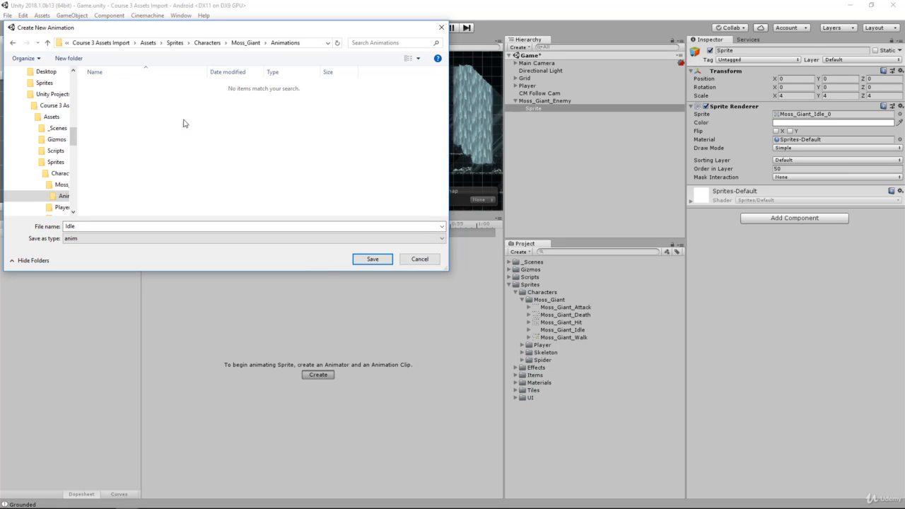
left_click(361, 260)
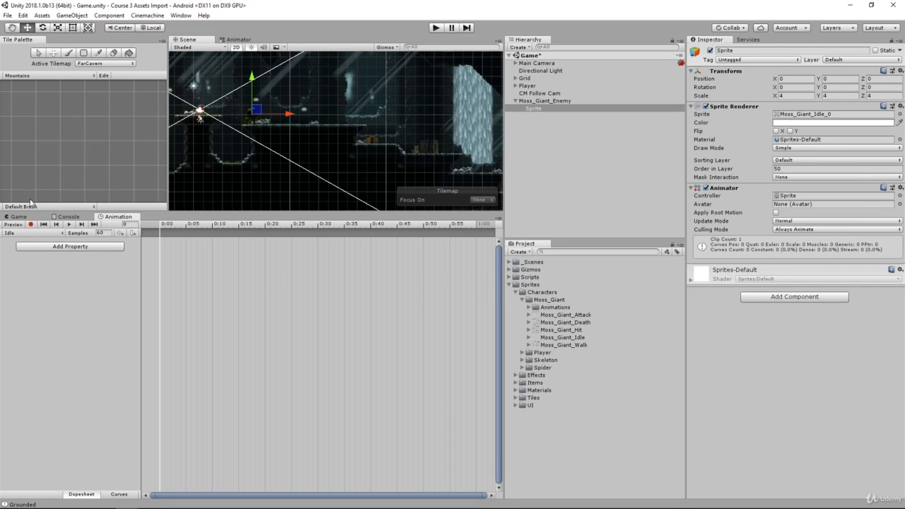
left_click(31, 224)
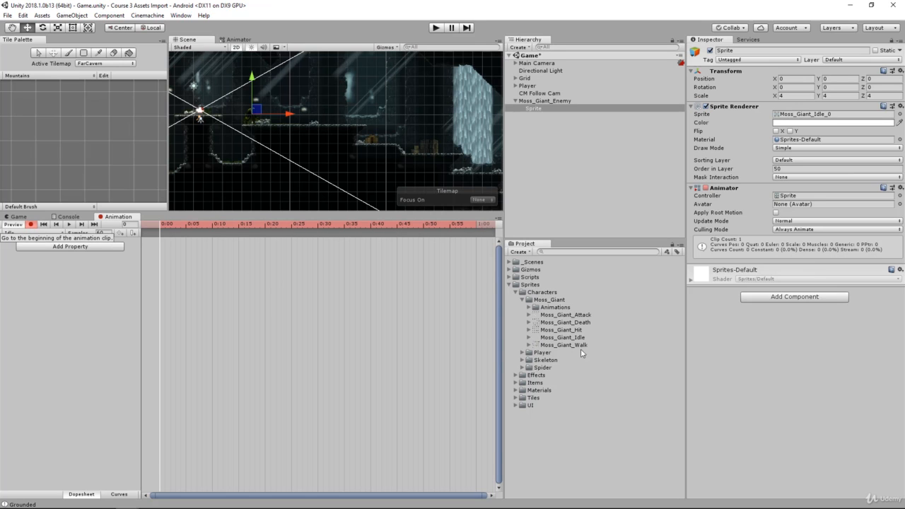
Add all the idle frames, Moss_Giant_Idle_0 through Moss_Giant_Idle_44, to the Idle clip as consecutive sprite keyframes starting at 0:00
left_click(559, 338)
key("Right")
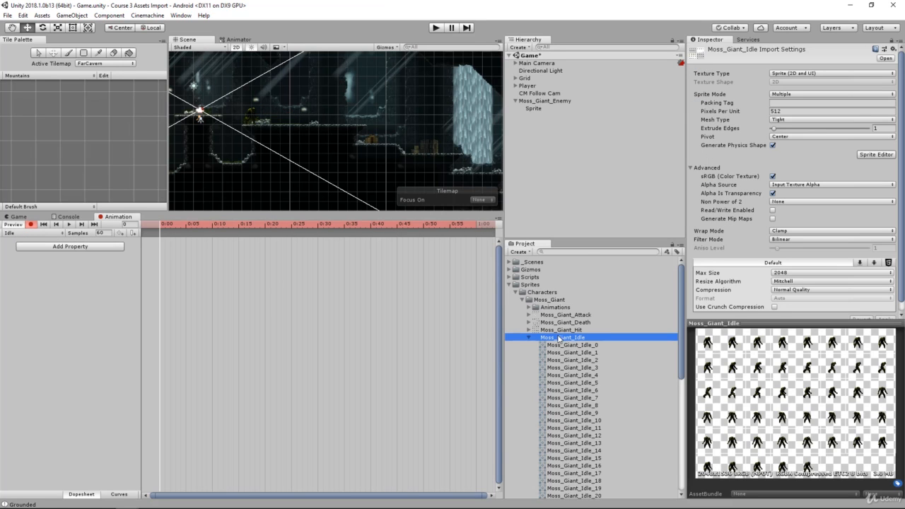
scroll(562, 325, "down", 3)
scroll(576, 301, "up", 2)
left_click(576, 290)
scroll(601, 405, "down", 6)
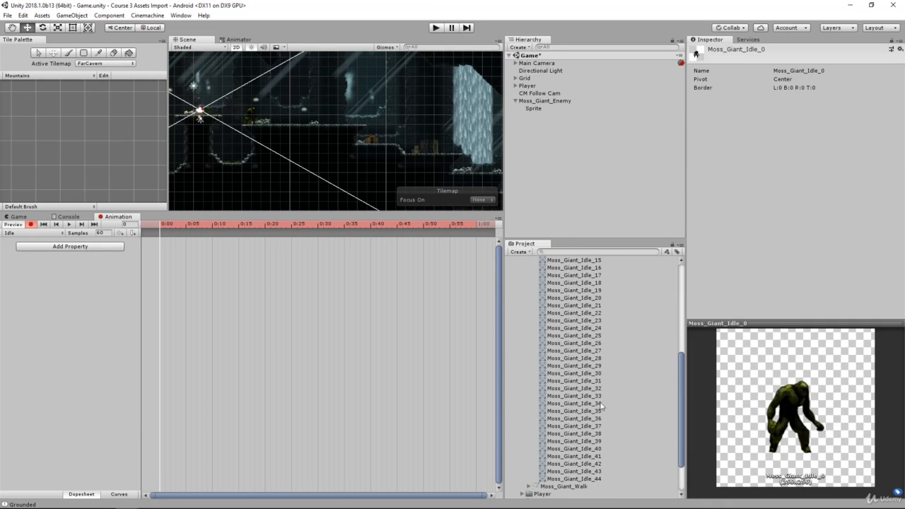
left_click(592, 480, "shift")
left_click_drag(583, 343, 273, 267)
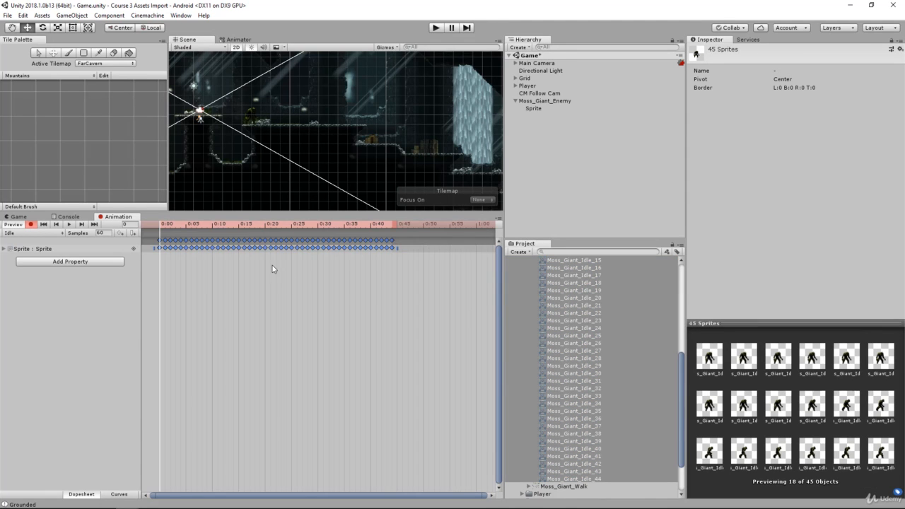
Set the Idle clip's sample rate to 15 and turn off keyframe recording
left_click(102, 234)
type("15")
key("Return")
left_click(30, 225)
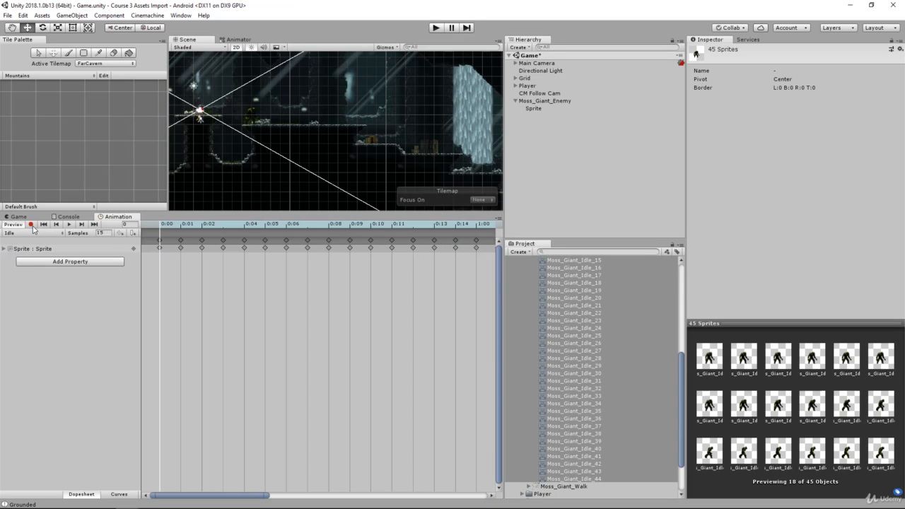
Preview the Idle clip's playback up close on the Moss Giant in the scene
left_click(68, 224)
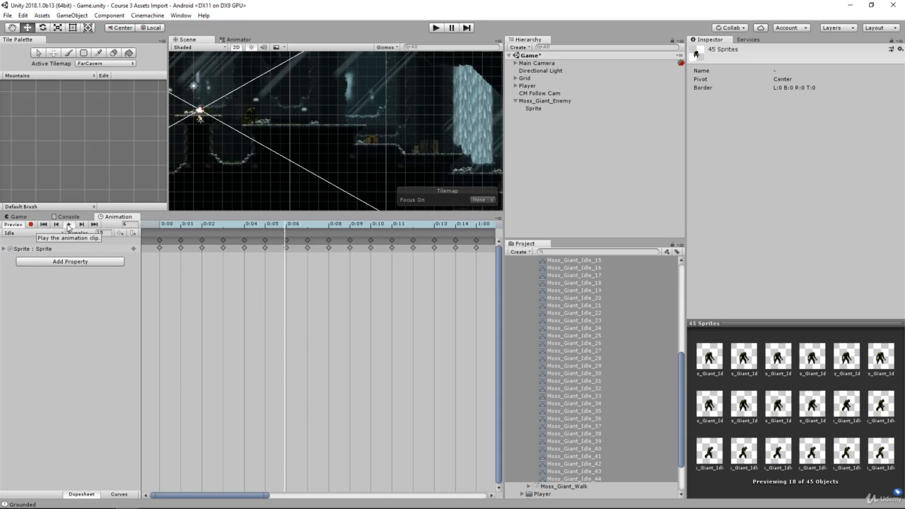
scroll(210, 121, "up", 5)
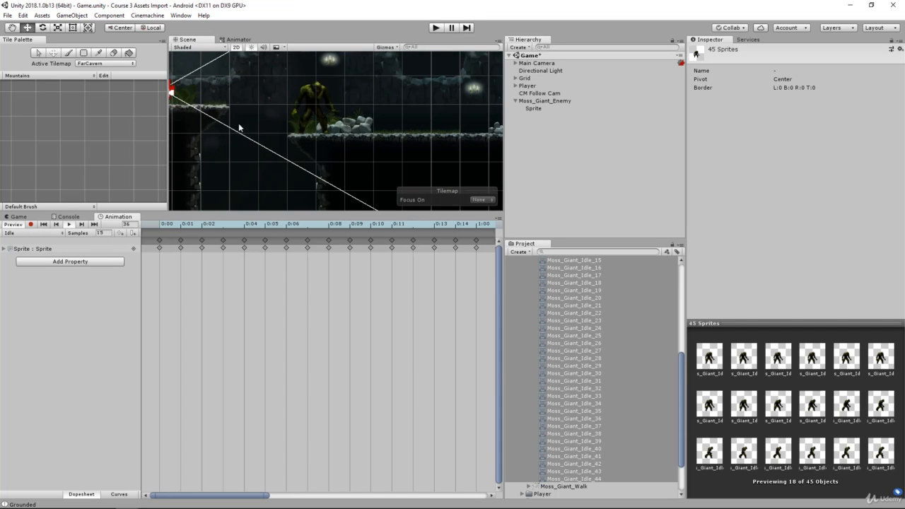
scroll(315, 120, "up", 5)
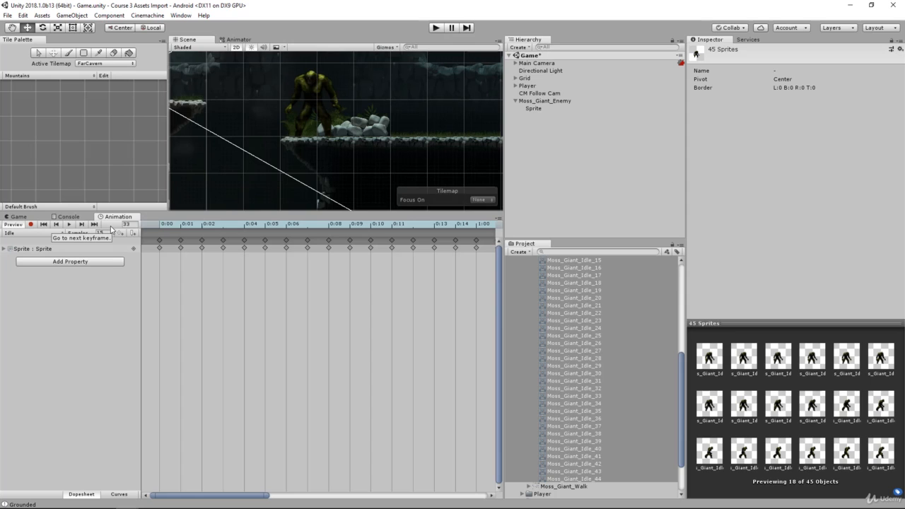
Enable the Animator component on Moss_Giant_Enemy's child Sprite and move the Idle state clear of Any State in its controller
left_click(540, 109)
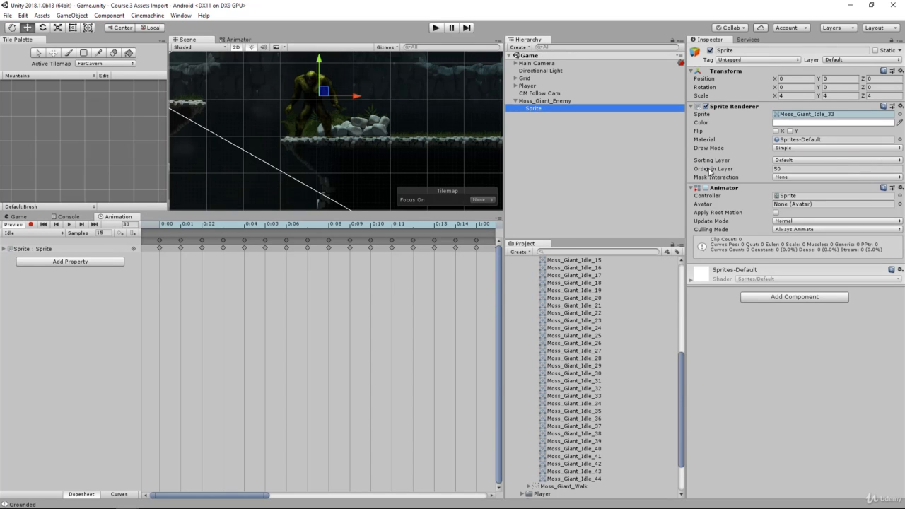
left_click(707, 188)
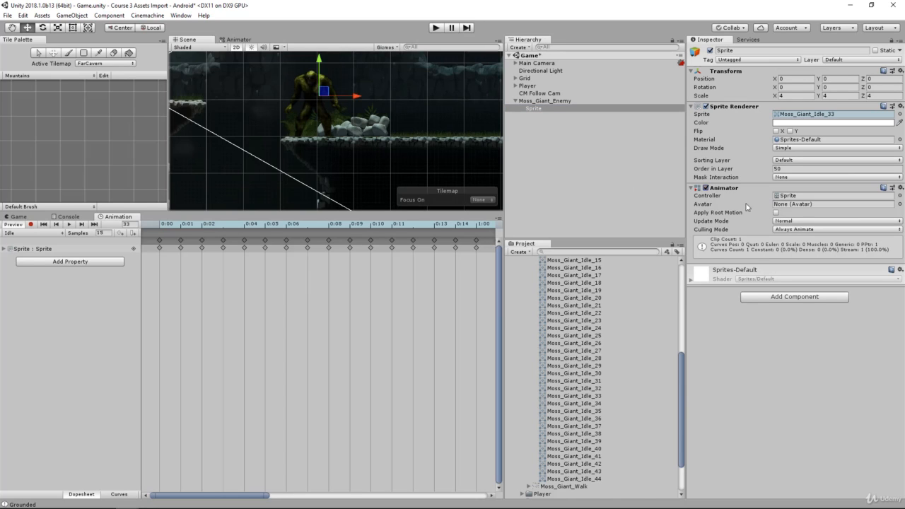
double_click(795, 197)
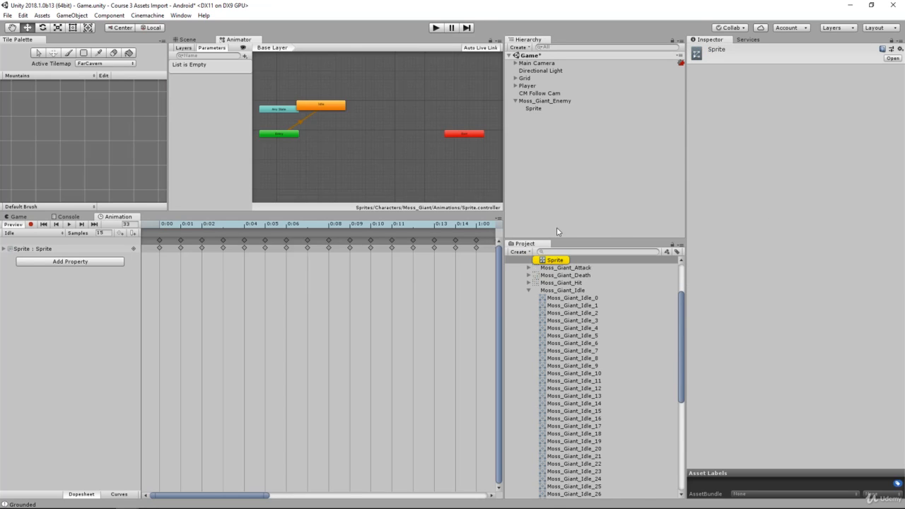
left_click(320, 106)
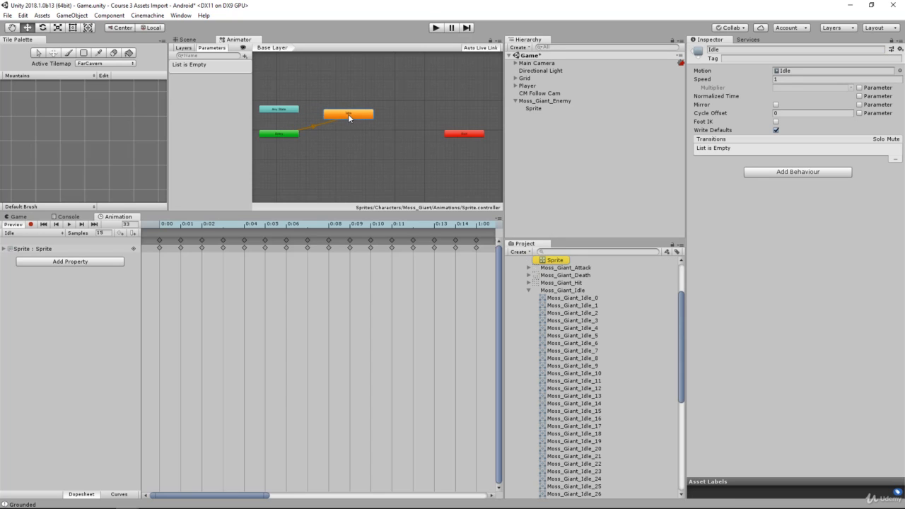
scroll(334, 135, "up", 5)
scroll(340, 133, "down", 5)
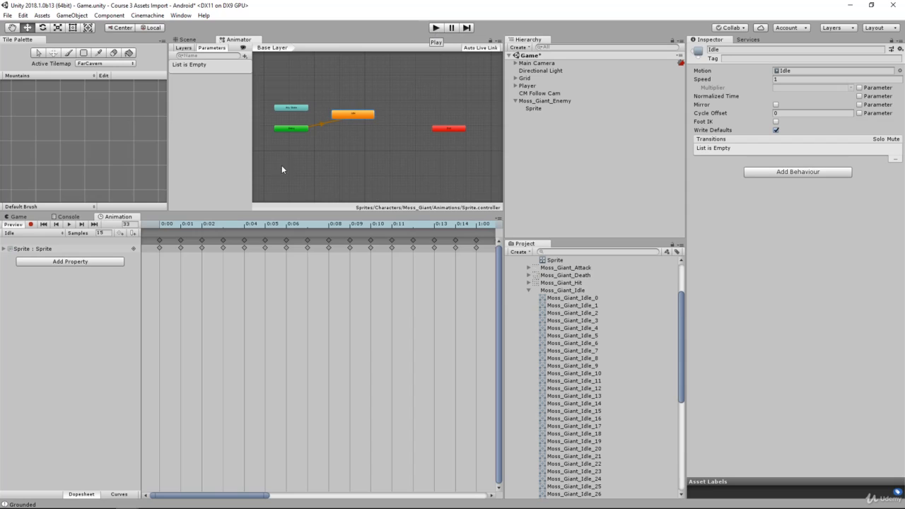
Run the game to test the Moss Giant's Idle animation
left_click(435, 28)
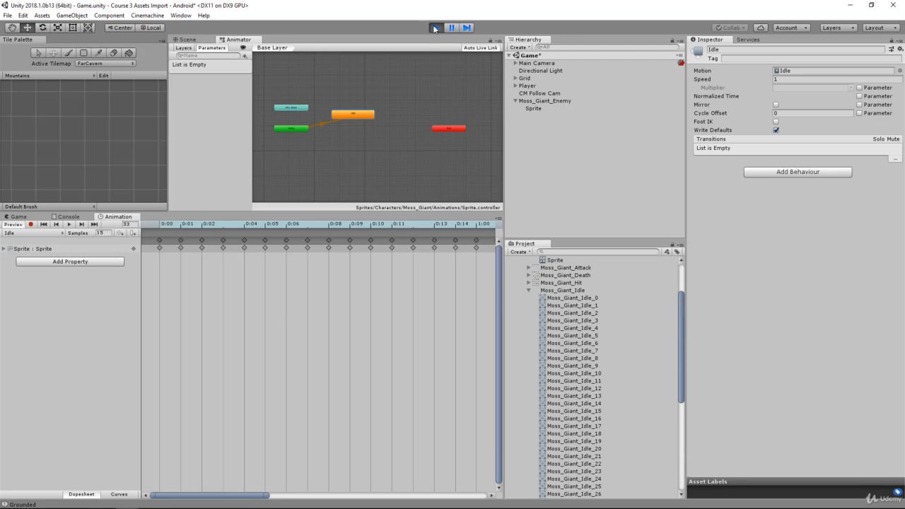